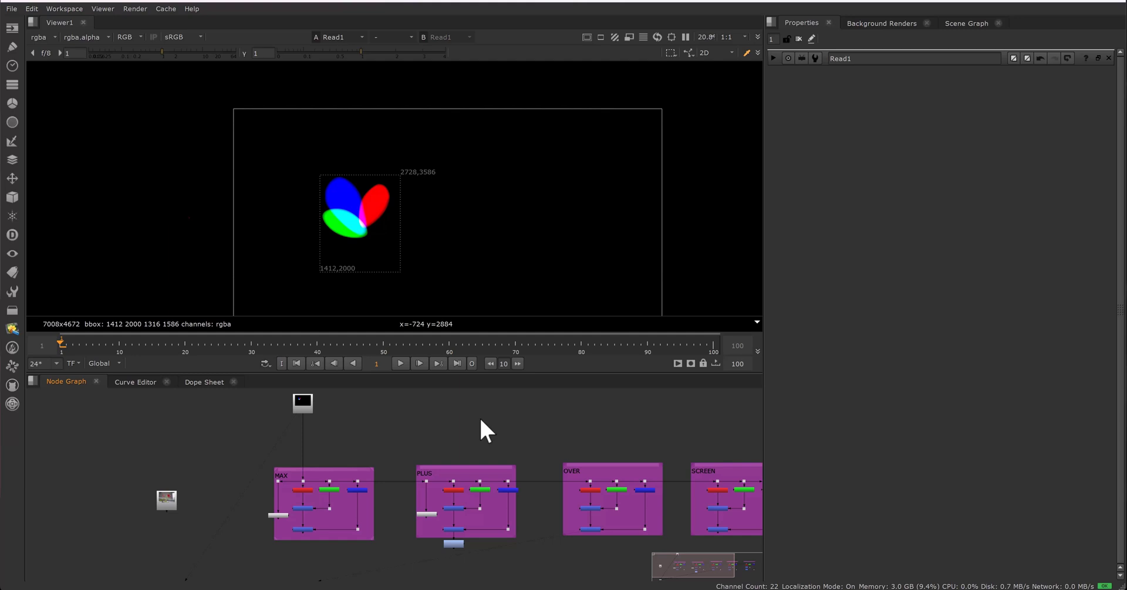
View the flower.jpg plate from Read3 in the viewer, followed by the RGB matte from Read1
{"action": "scroll", "coordinate": [480, 420], "scroll_direction": "down", "scroll_amount": 3}
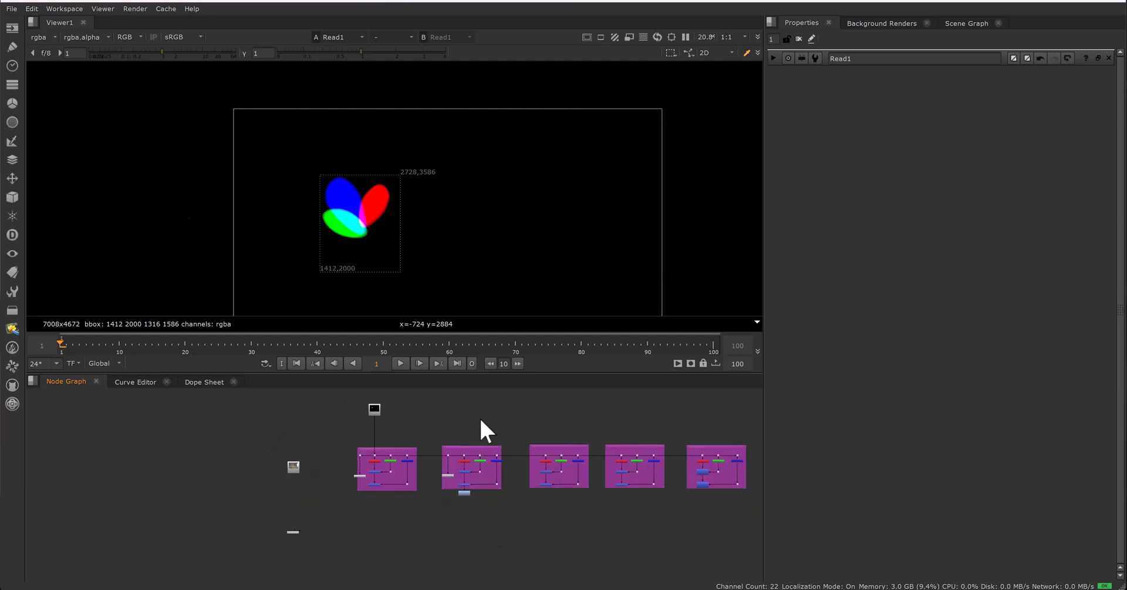
{"action": "middle_click_drag", "start_coordinate": [544, 420], "coordinate": [464, 435]}
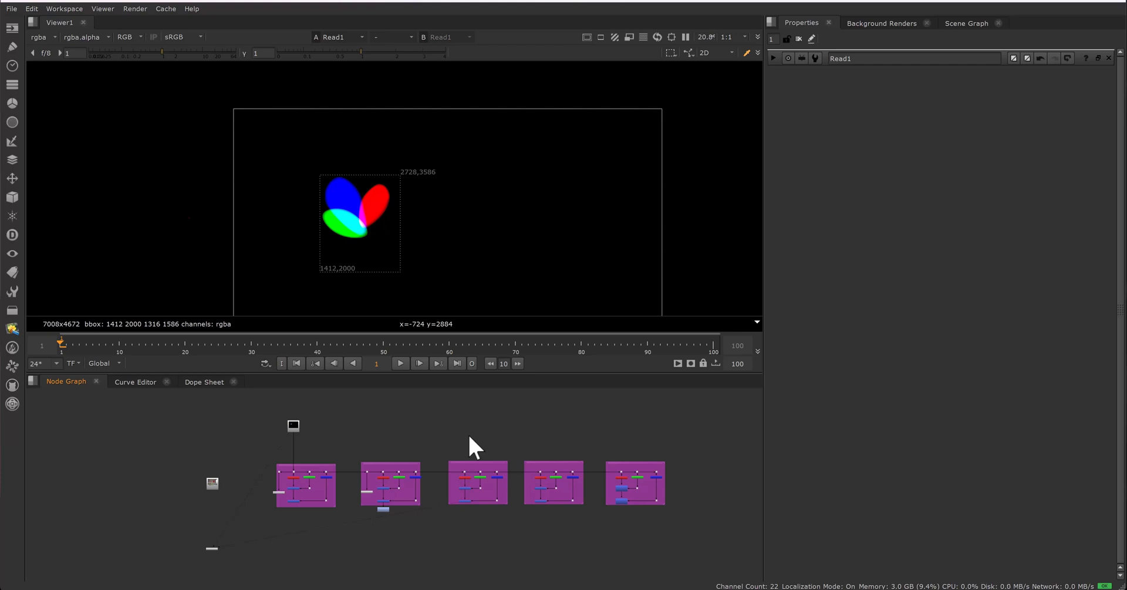
{"action": "middle_click_drag", "start_coordinate": [369, 433], "coordinate": [400, 425]}
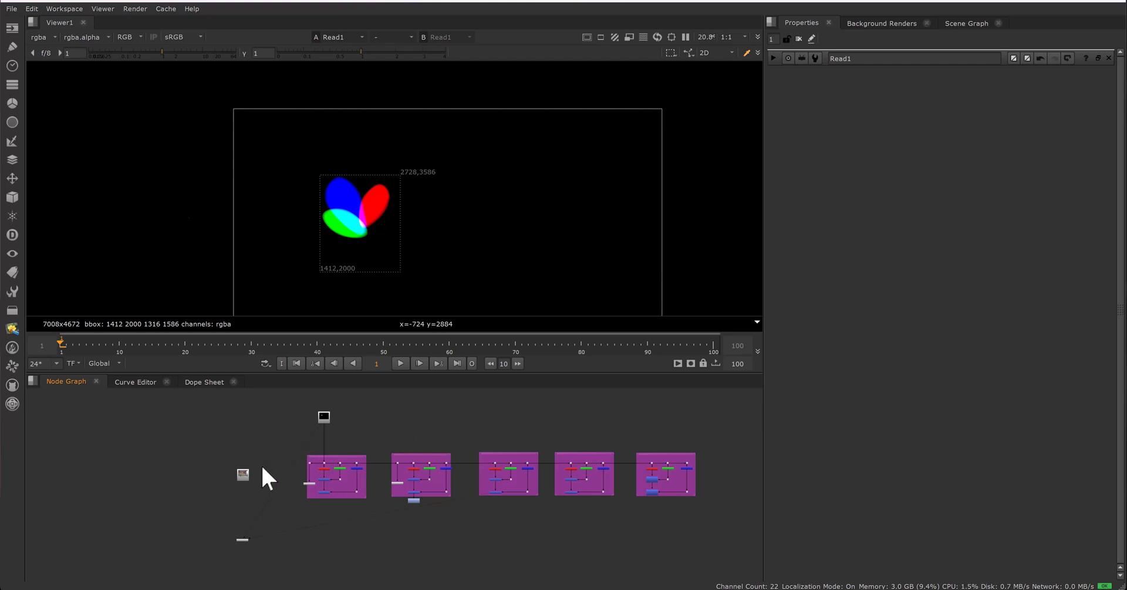
{"action": "double_click", "coordinate": [240, 470]}
{"action": "key", "text": "1"}
{"action": "scroll", "coordinate": [446, 241], "scroll_direction": "down", "scroll_amount": 4}
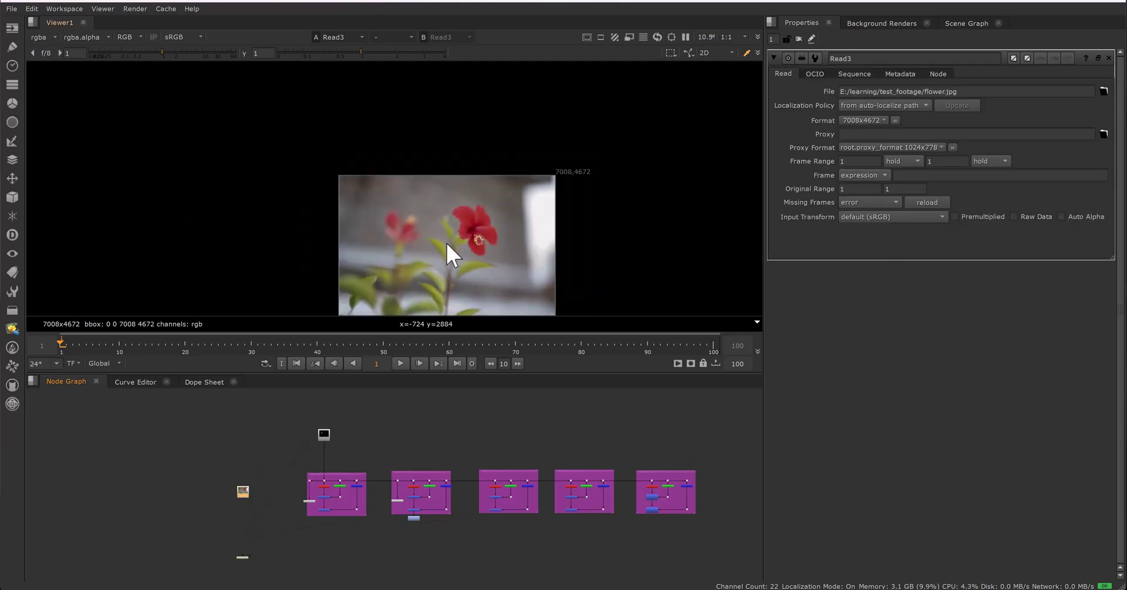
{"action": "middle_click_drag", "start_coordinate": [446, 243], "coordinate": [432, 214]}
{"action": "double_click", "coordinate": [322, 431]}
{"action": "key", "text": "1"}
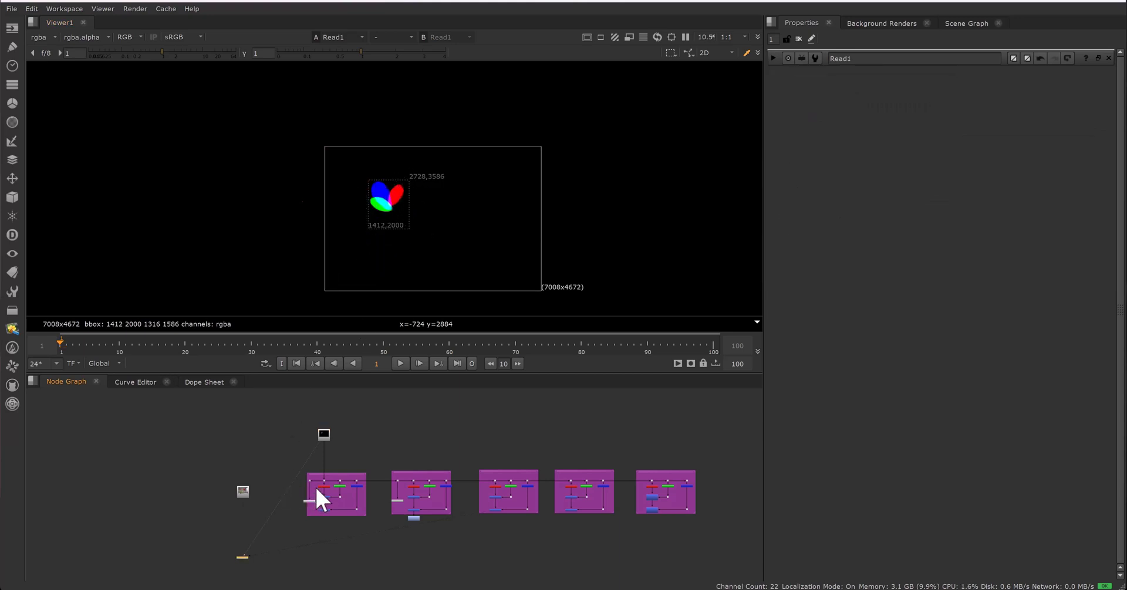
Inspect the red, green and blue Shuffle nodes and the two max Merge nodes in the MAX group
{"action": "scroll", "coordinate": [394, 194], "scroll_direction": "up", "scroll_amount": 3}
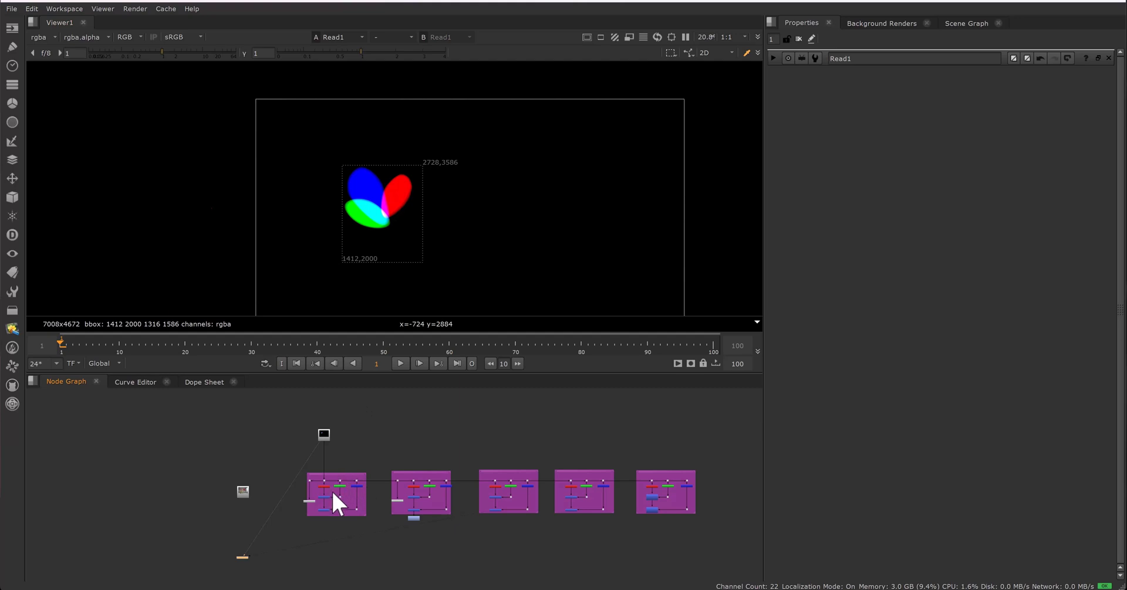
{"action": "scroll", "coordinate": [332, 492], "scroll_direction": "up", "scroll_amount": 6}
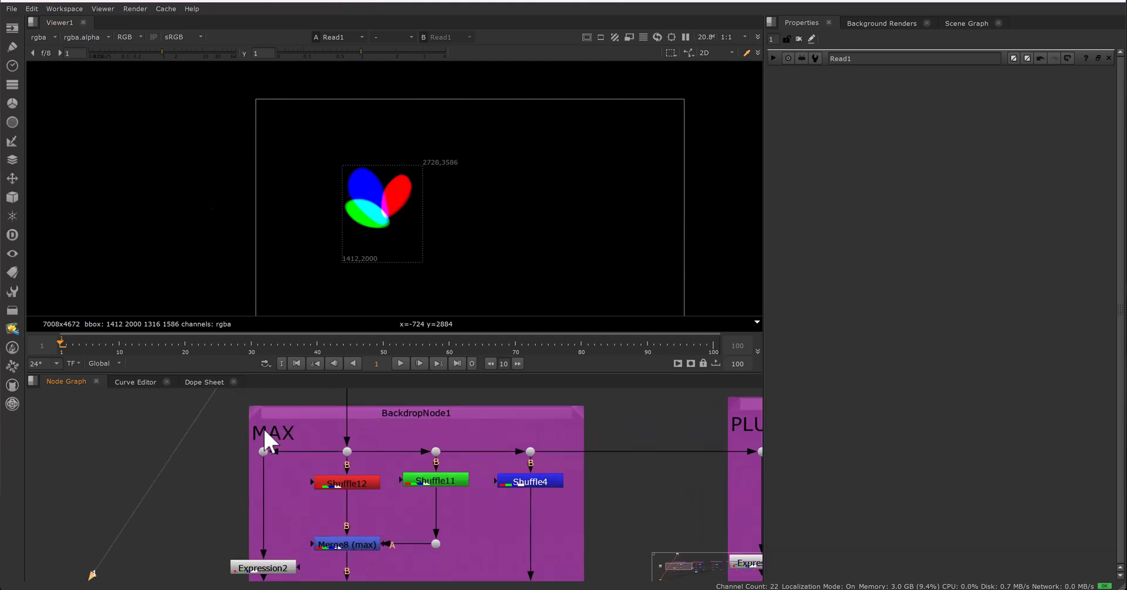
{"action": "mouse_move", "coordinate": [298, 470]}
{"action": "middle_mouse_down"}
{"action": "mouse_move", "coordinate": [301, 447]}
{"action": "mouse_move", "coordinate": [271, 427]}
{"action": "mouse_move", "coordinate": [307, 437]}
{"action": "mouse_move", "coordinate": [292, 450]}
{"action": "middle_mouse_up"}
{"action": "left_click", "coordinate": [326, 430]}
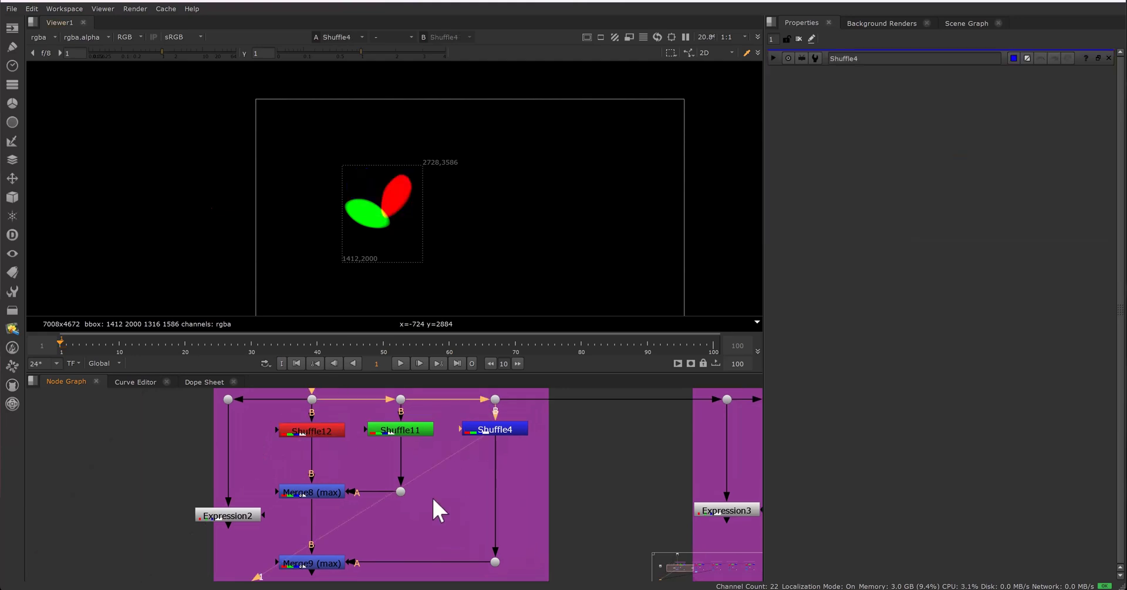
{"action": "middle_click_drag", "start_coordinate": [309, 493], "coordinate": [334, 456]}
{"action": "double_click", "coordinate": [334, 455]}
{"action": "double_click", "coordinate": [351, 525]}
{"action": "key", "text": "1"}
{"action": "double_click", "coordinate": [351, 452]}
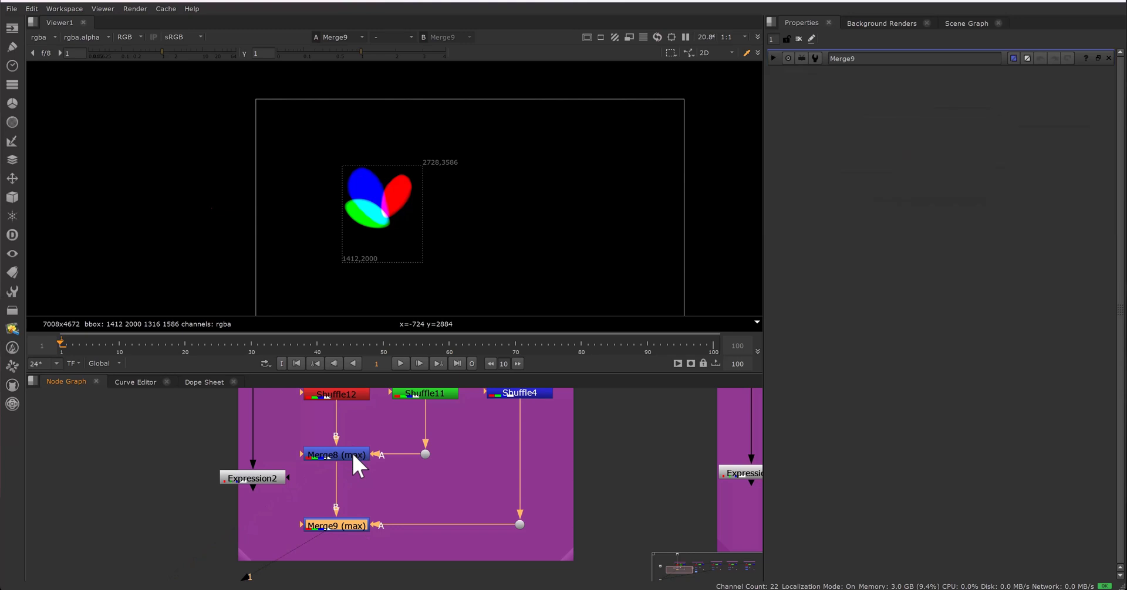
Set the output channels of the max(r,g,b) formula in Expression2 to alpha
{"action": "middle_click_drag", "start_coordinate": [273, 486], "coordinate": [293, 534]}
{"action": "left_click", "coordinate": [286, 523]}
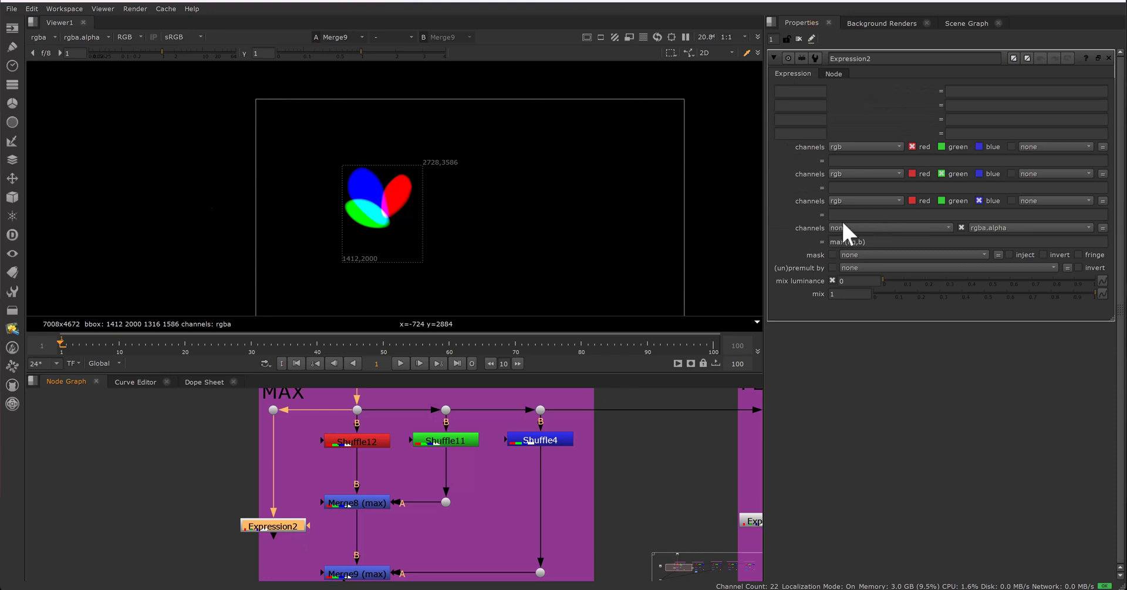
{"action": "left_click", "coordinate": [840, 229]}
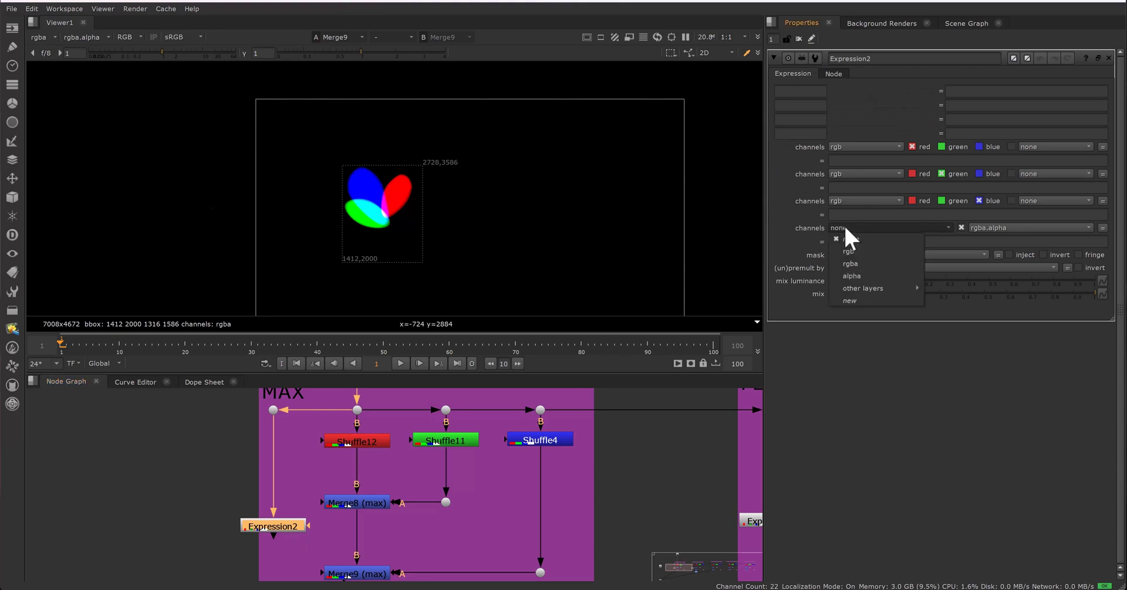
{"action": "left_click", "coordinate": [859, 271]}
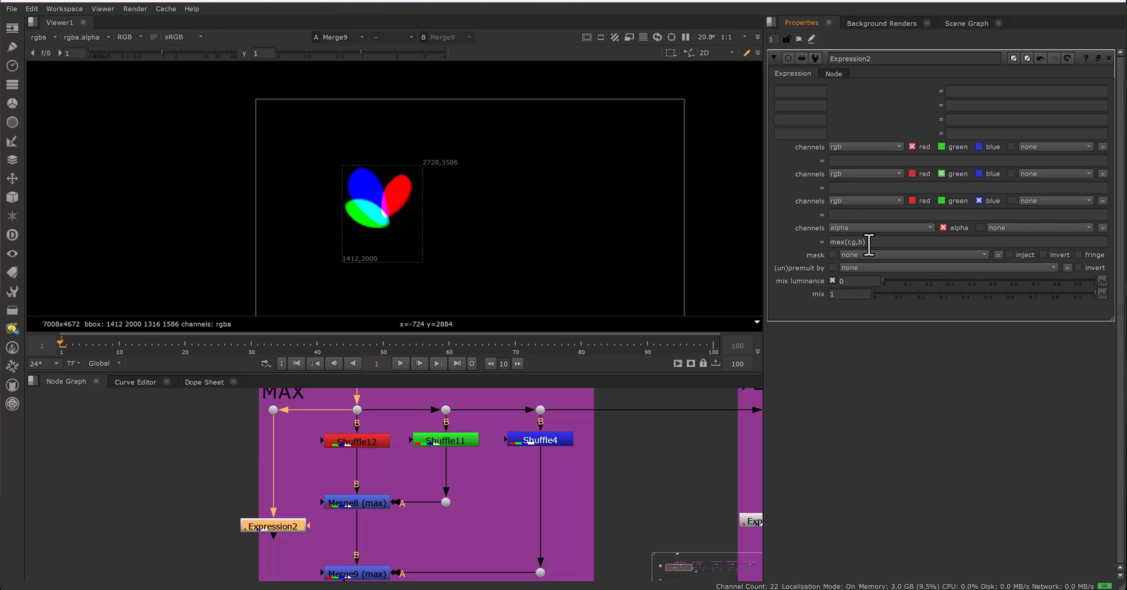
Shift the two max Merge nodes and their connected dots slightly downward within the MAX group
{"action": "middle_click_drag", "start_coordinate": [317, 522], "coordinate": [315, 489]}
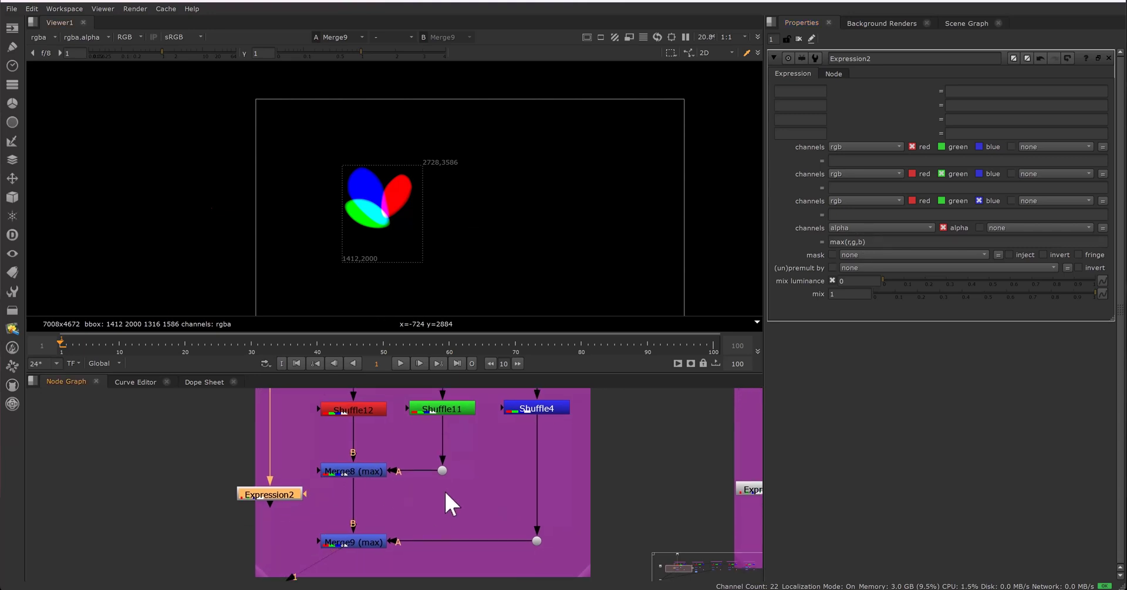
{"action": "middle_click_drag", "start_coordinate": [444, 490], "coordinate": [413, 473]}
{"action": "scroll", "coordinate": [413, 473], "scroll_direction": "down", "scroll_amount": 1}
{"action": "middle_click_drag", "start_coordinate": [296, 499], "coordinate": [301, 510]}
{"action": "left_click_drag", "start_coordinate": [296, 460], "coordinate": [385, 551]}
{"action": "left_click_drag", "start_coordinate": [302, 462], "coordinate": [358, 545]}
{"action": "left_click_drag", "start_coordinate": [410, 479], "coordinate": [411, 488]}
{"action": "left_click_drag", "start_coordinate": [490, 539], "coordinate": [489, 548]}
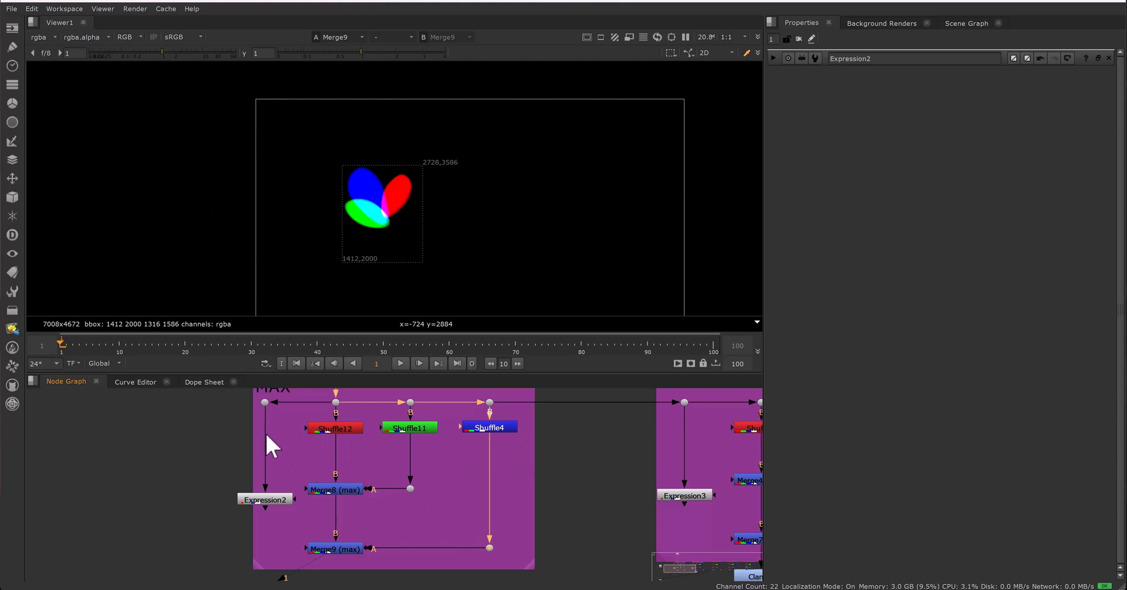
View the alpha channel of Expression2 and compare it with the output of Merge9
{"action": "double_click", "coordinate": [265, 498]}
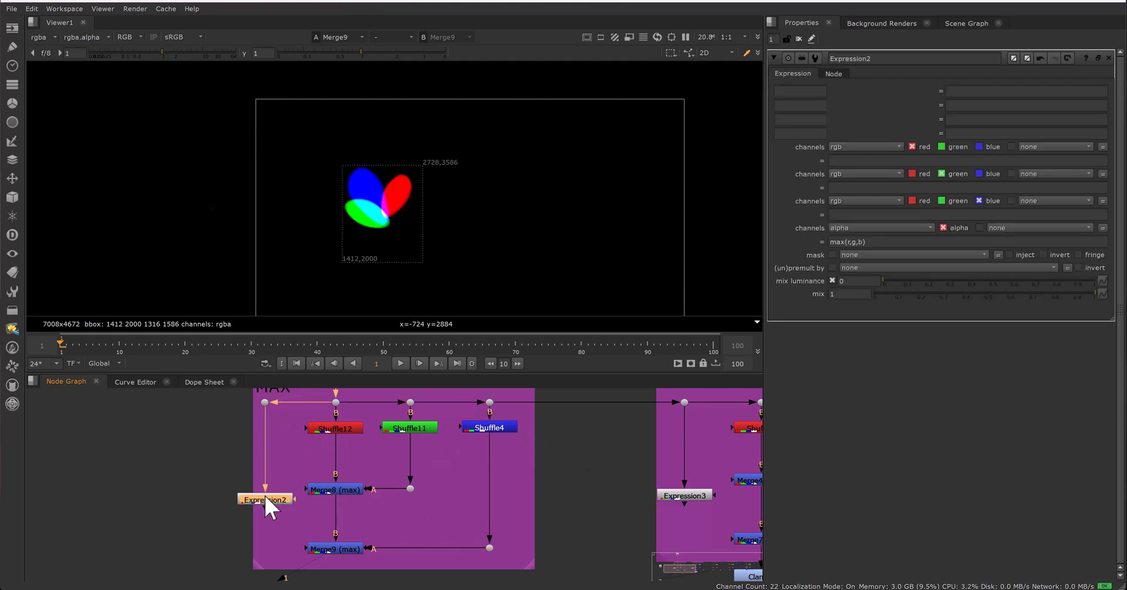
{"action": "middle_click_drag", "start_coordinate": [265, 518], "coordinate": [365, 503]}
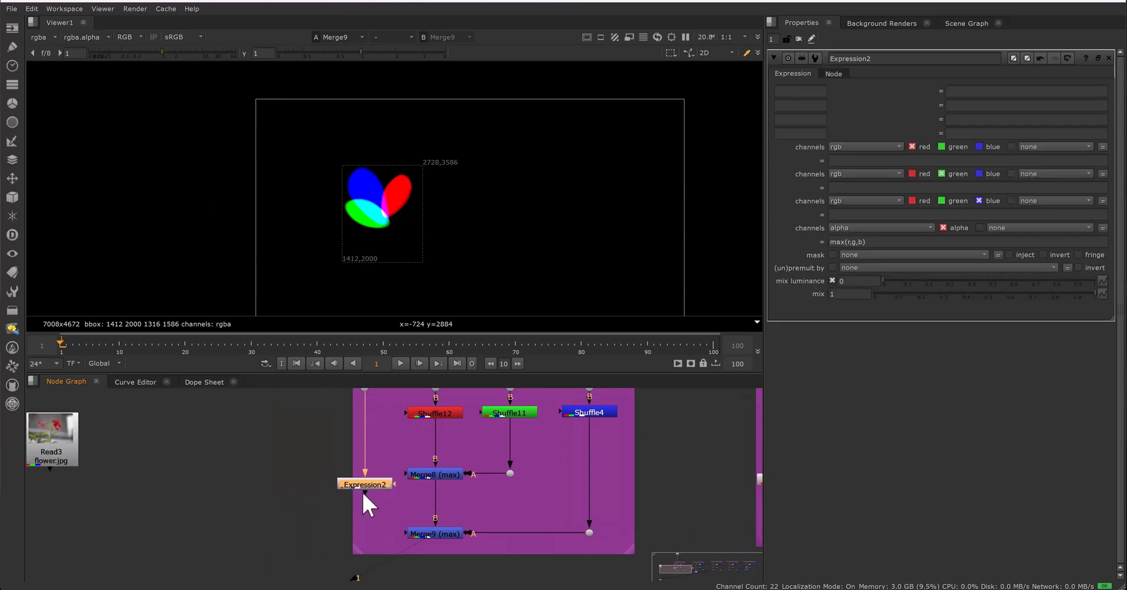
{"action": "key", "text": "1"}
{"action": "key", "text": "a"}
{"action": "scroll", "coordinate": [385, 200], "scroll_direction": "up", "scroll_amount": 2}
{"action": "left_click", "coordinate": [446, 532]}
{"action": "key", "text": "1"}
{"action": "scroll", "coordinate": [392, 253], "scroll_direction": "up", "scroll_amount": 2}
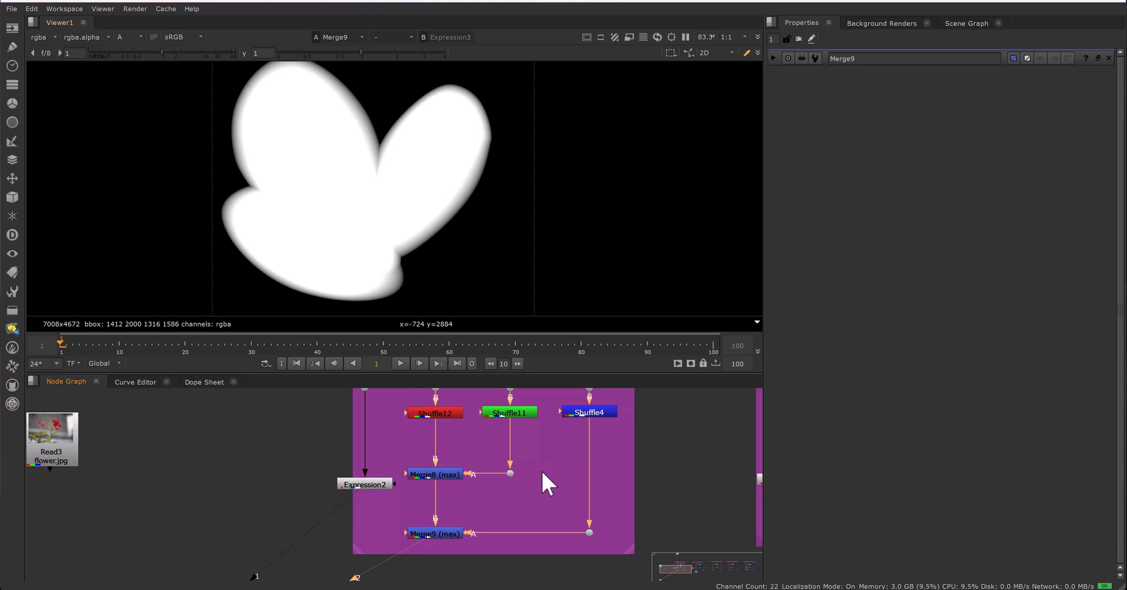
View the matte of each red, green and blue Shuffle node in the PLUS group
{"action": "scroll", "coordinate": [537, 464], "scroll_direction": "down", "scroll_amount": 3}
{"action": "middle_click_drag", "start_coordinate": [537, 464], "coordinate": [253, 484]}
{"action": "scroll", "coordinate": [513, 474], "scroll_direction": "up", "scroll_amount": 3}
{"action": "scroll", "coordinate": [514, 477], "scroll_direction": "up", "scroll_amount": 1}
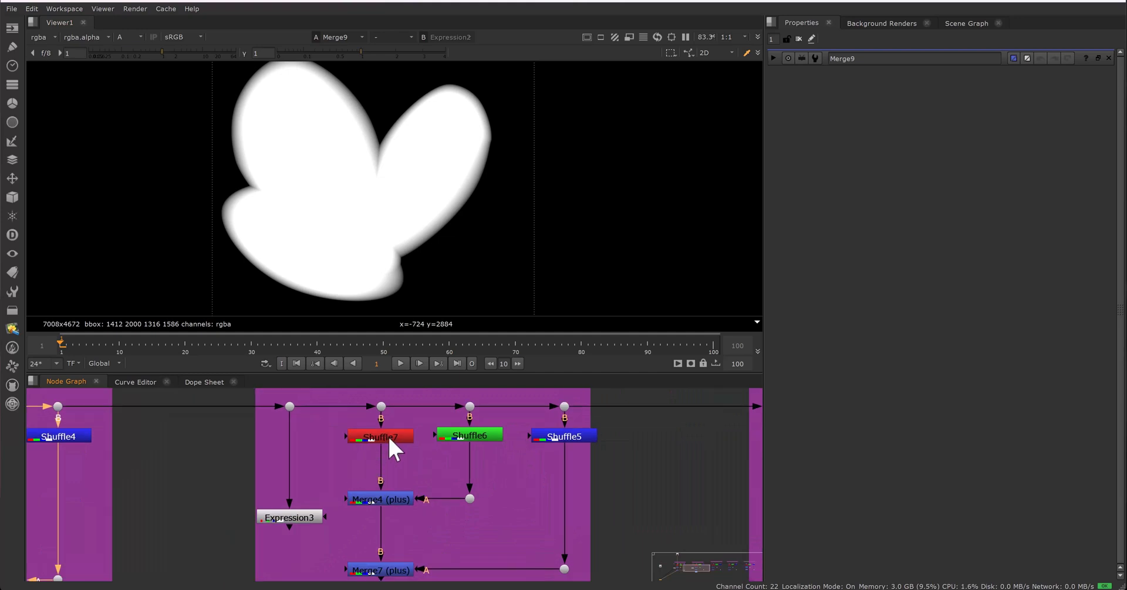
{"action": "double_click", "coordinate": [388, 435]}
{"action": "left_click", "coordinate": [473, 433]}
{"action": "key", "text": "1"}
{"action": "left_click", "coordinate": [561, 437]}
{"action": "key", "text": "1"}
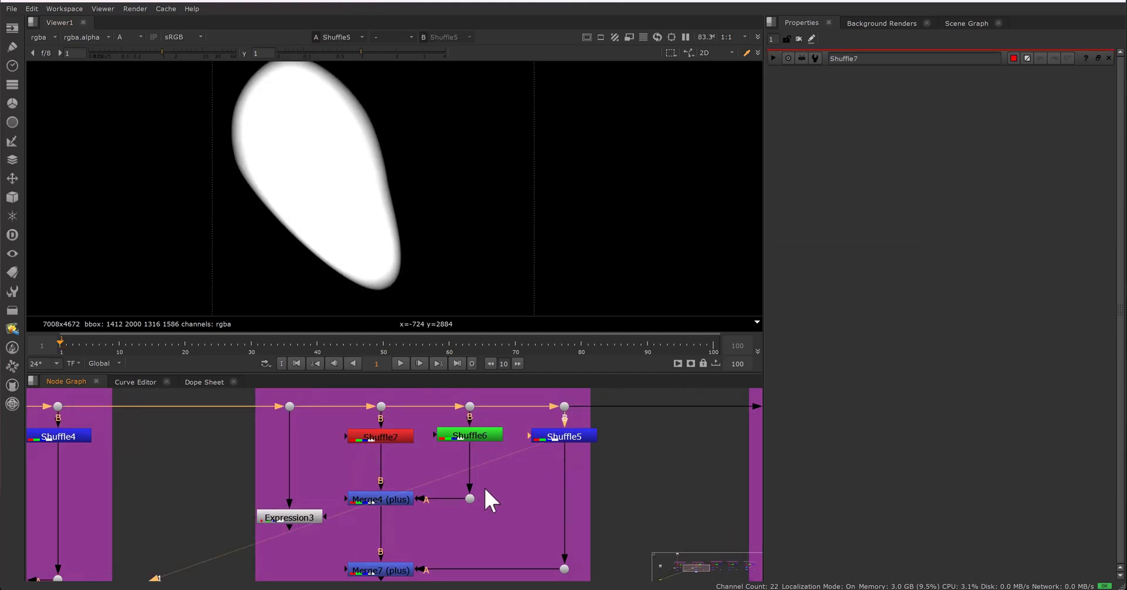
View the outputs of Merge4 and Merge7, the two plus Merge nodes in the PLUS group
{"action": "middle_click_drag", "start_coordinate": [396, 492], "coordinate": [424, 443]}
{"action": "double_click", "coordinate": [422, 447]}
{"action": "key", "text": "1"}
{"action": "double_click", "coordinate": [429, 519]}
{"action": "key", "text": "1"}
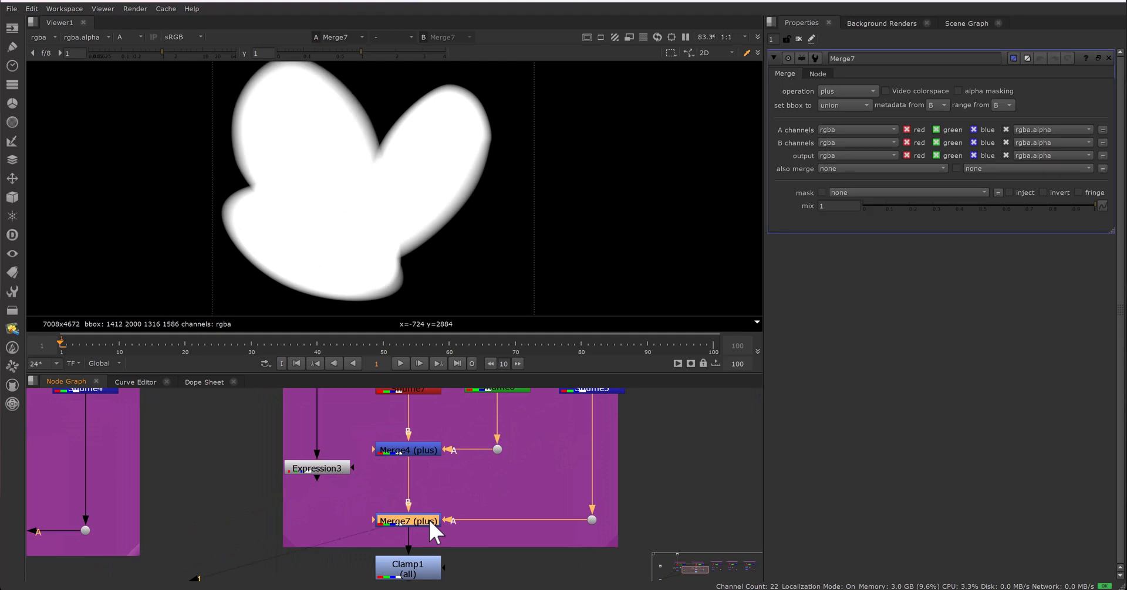
Open Expression3 in the PLUS group and examine its alpha formula
{"action": "middle_click_drag", "start_coordinate": [344, 463], "coordinate": [386, 503]}
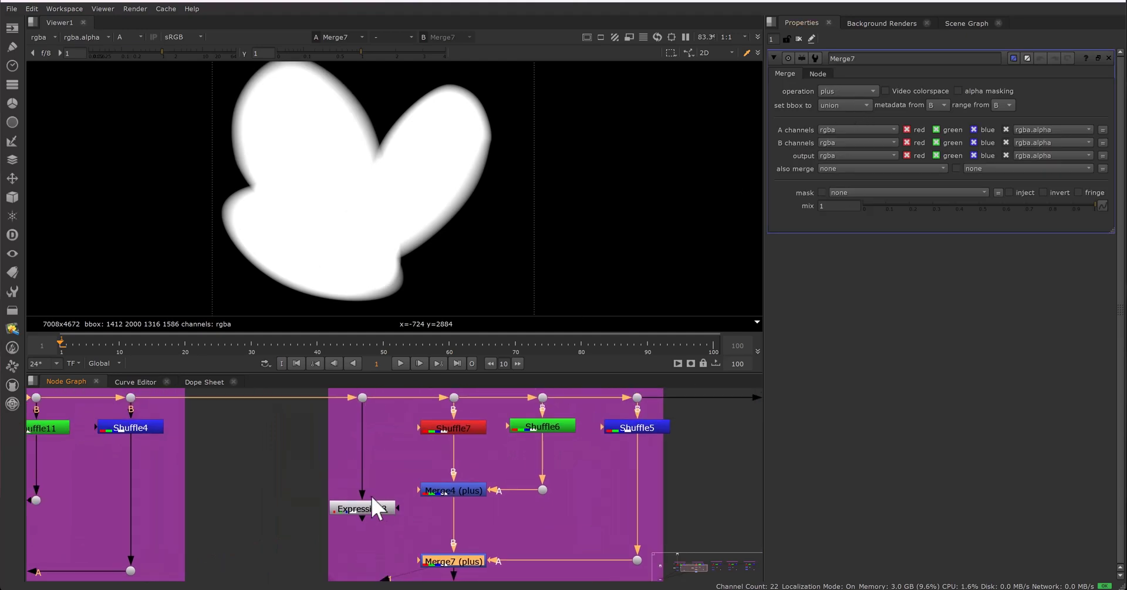
{"action": "double_click", "coordinate": [370, 509]}
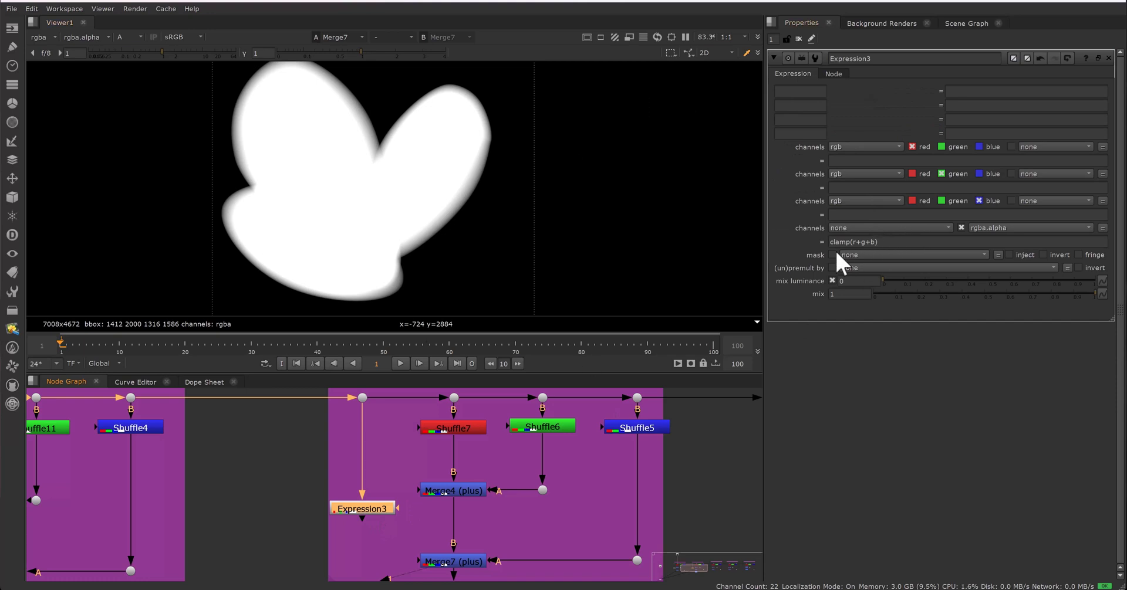
{"action": "middle_click_drag", "start_coordinate": [353, 504], "coordinate": [332, 463]}
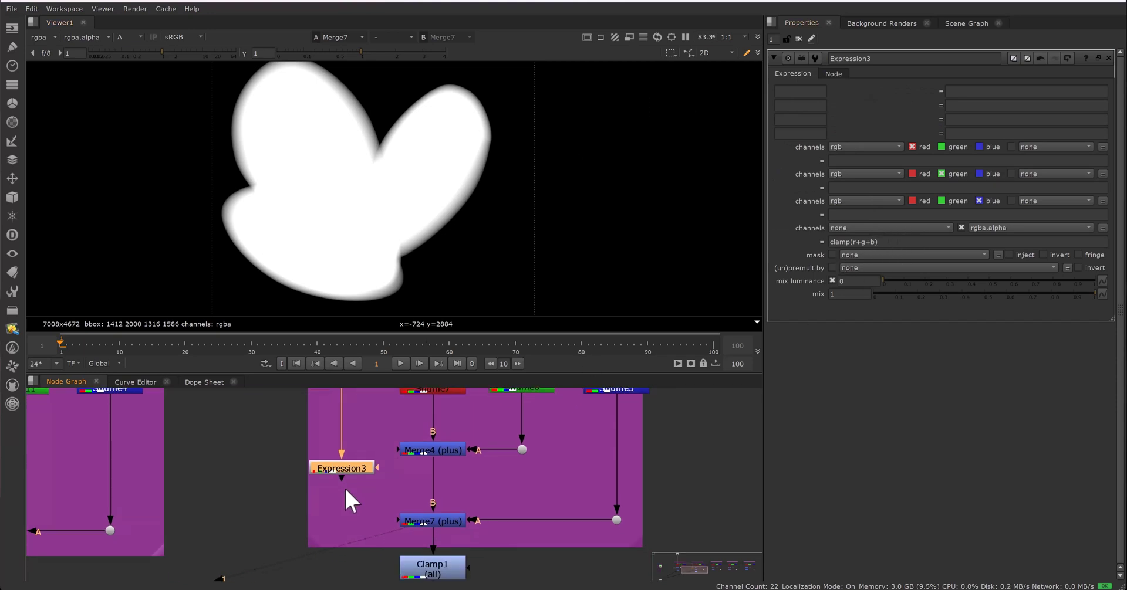
Sample pixel values of Merge7's alpha where the petal shapes overlap
{"action": "double_click", "coordinate": [440, 522]}
{"action": "left_click", "coordinate": [440, 520]}
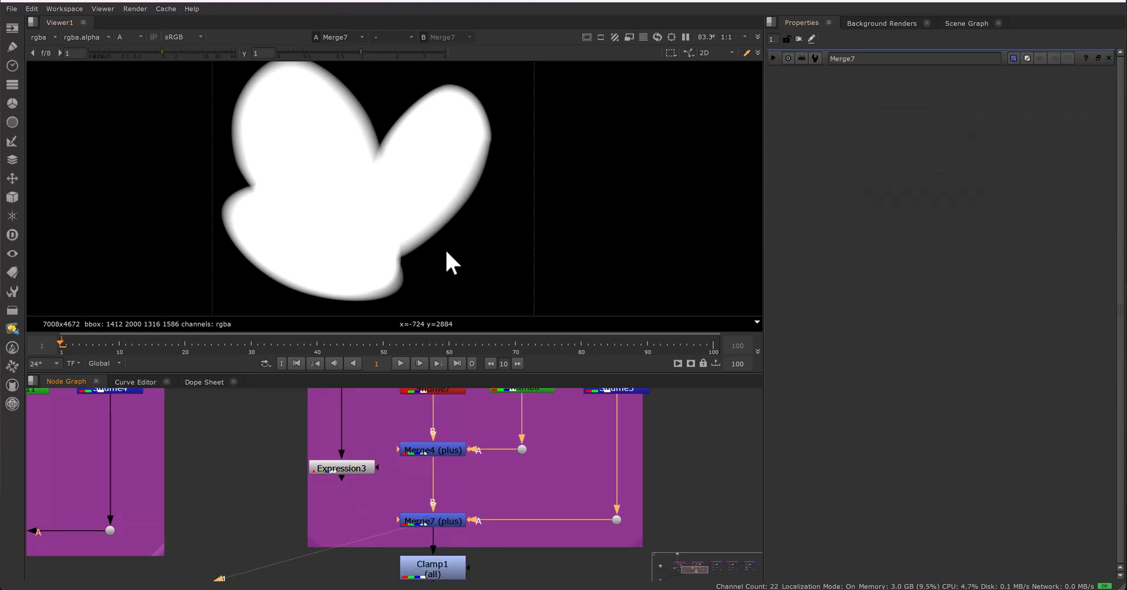
{"action": "scroll", "coordinate": [410, 196], "scroll_direction": "up", "scroll_amount": 5}
{"action": "scroll", "coordinate": [417, 206], "scroll_direction": "down", "scroll_amount": 4}
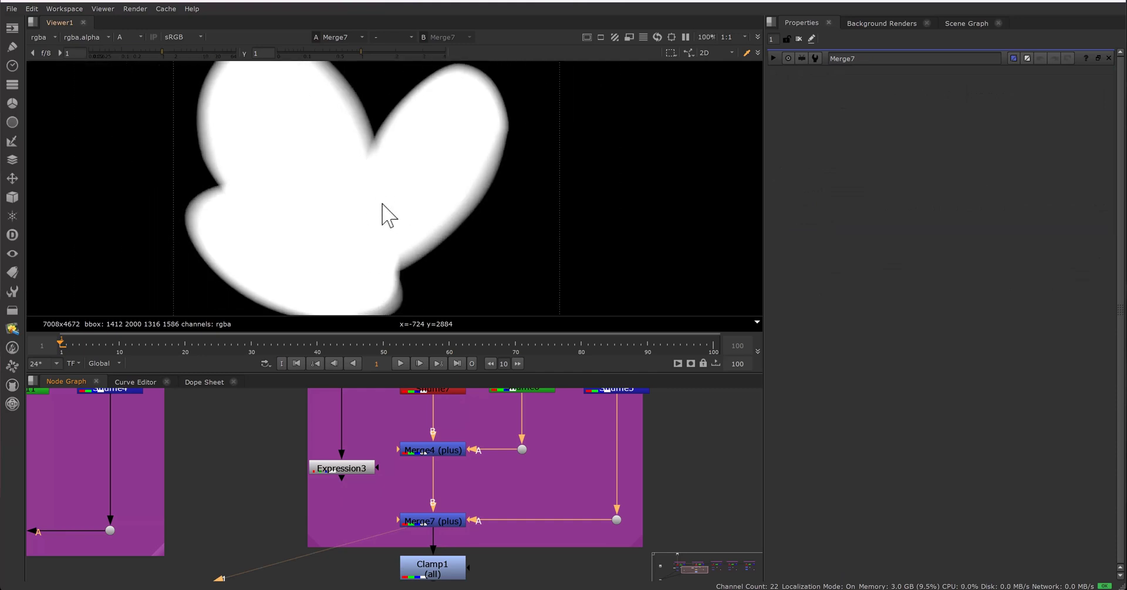
{"action": "left_click", "coordinate": [383, 265], "text": "ctrl"}
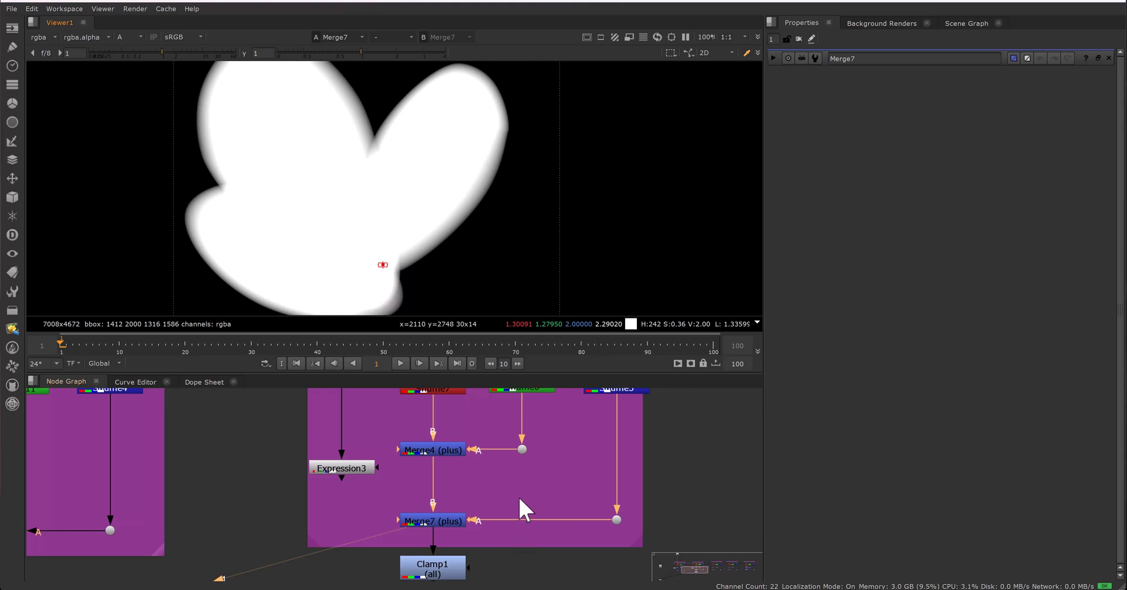
View the output of Clamp1 below the PLUS group and examine the clamp formula in Expression3
{"action": "middle_click_drag", "start_coordinate": [520, 499], "coordinate": [537, 459]}
{"action": "double_click", "coordinate": [466, 527]}
{"action": "key", "text": "1"}
{"action": "left_click", "coordinate": [359, 431]}
{"action": "double_click", "coordinate": [359, 432]}
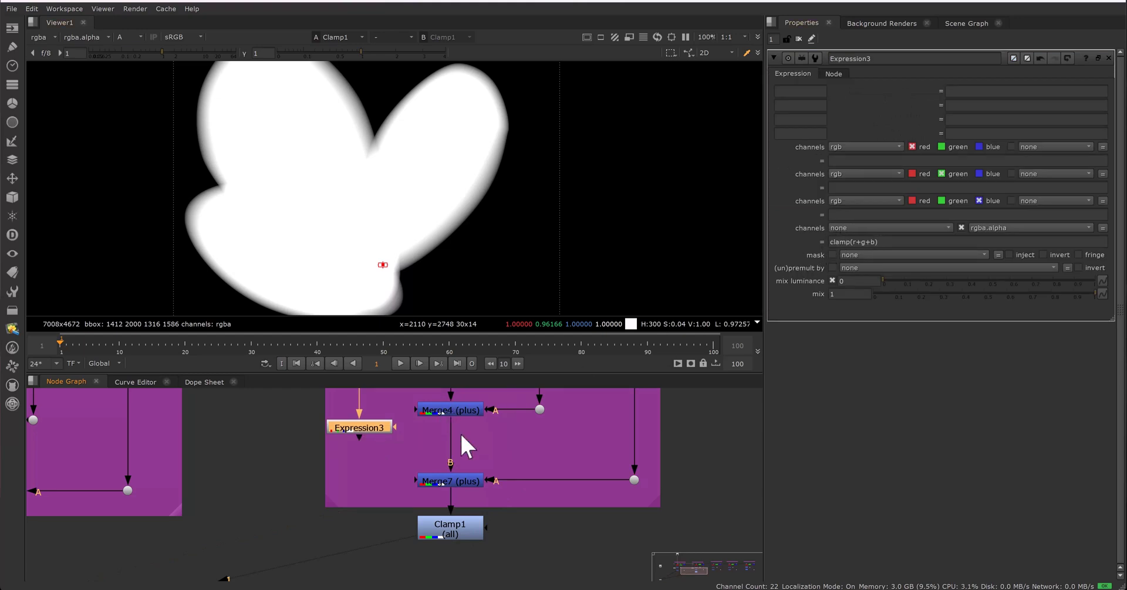
{"action": "double_click", "coordinate": [450, 530]}
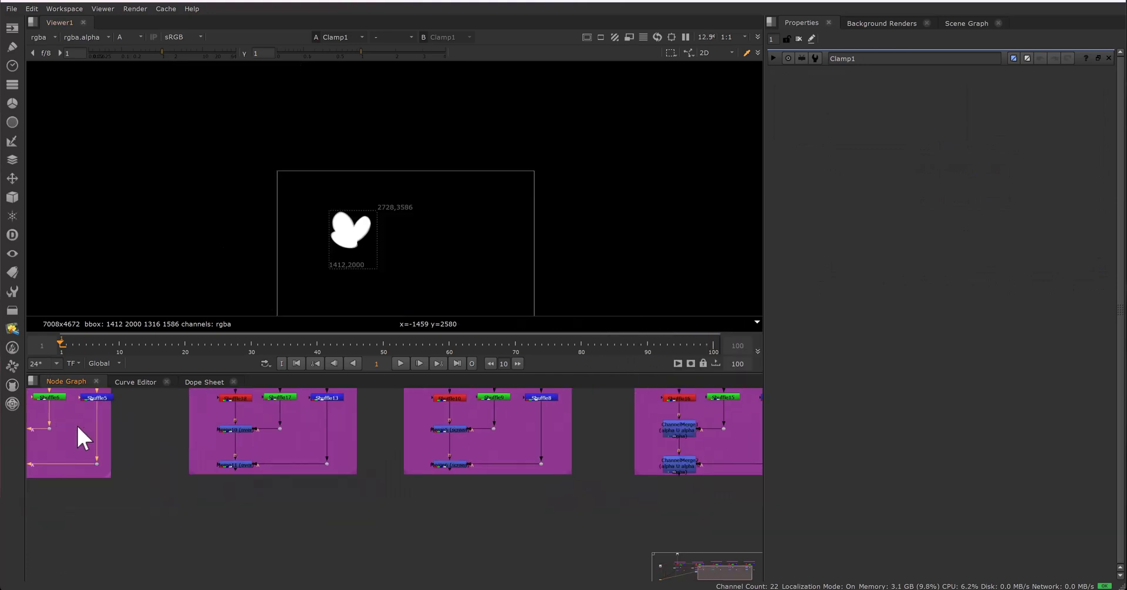
View the result of the final merge in the OVER group and in the SCREEN group
{"action": "middle_click_drag", "start_coordinate": [392, 521], "coordinate": [531, 575]}
{"action": "scroll", "coordinate": [361, 484], "scroll_direction": "up", "scroll_amount": 3}
{"action": "left_click_drag", "start_coordinate": [312, 510], "coordinate": [427, 558]}
{"action": "key", "text": "1"}
{"action": "middle_click_drag", "start_coordinate": [558, 511], "coordinate": [200, 447]}
{"action": "middle_click_drag", "start_coordinate": [376, 520], "coordinate": [408, 586]}
{"action": "left_click_drag", "start_coordinate": [357, 516], "coordinate": [493, 576]}
{"action": "key", "text": "1"}
View the result of the final ChannelMerge node in the last group
{"action": "middle_click_drag", "start_coordinate": [573, 502], "coordinate": [254, 502]}
{"action": "middle_click_drag", "start_coordinate": [501, 421], "coordinate": [456, 446]}
{"action": "middle_click_drag", "start_coordinate": [459, 503], "coordinate": [470, 463]}
{"action": "left_click_drag", "start_coordinate": [389, 503], "coordinate": [545, 574]}
{"action": "key", "text": "1"}
View the matte from Expression2 in the MAX group and examine its edges up close
{"action": "scroll", "coordinate": [543, 547], "scroll_direction": "down", "scroll_amount": 4}
{"action": "middle_click_drag", "start_coordinate": [199, 521], "coordinate": [516, 512]}
{"action": "scroll", "coordinate": [306, 512], "scroll_direction": "up", "scroll_amount": 5}
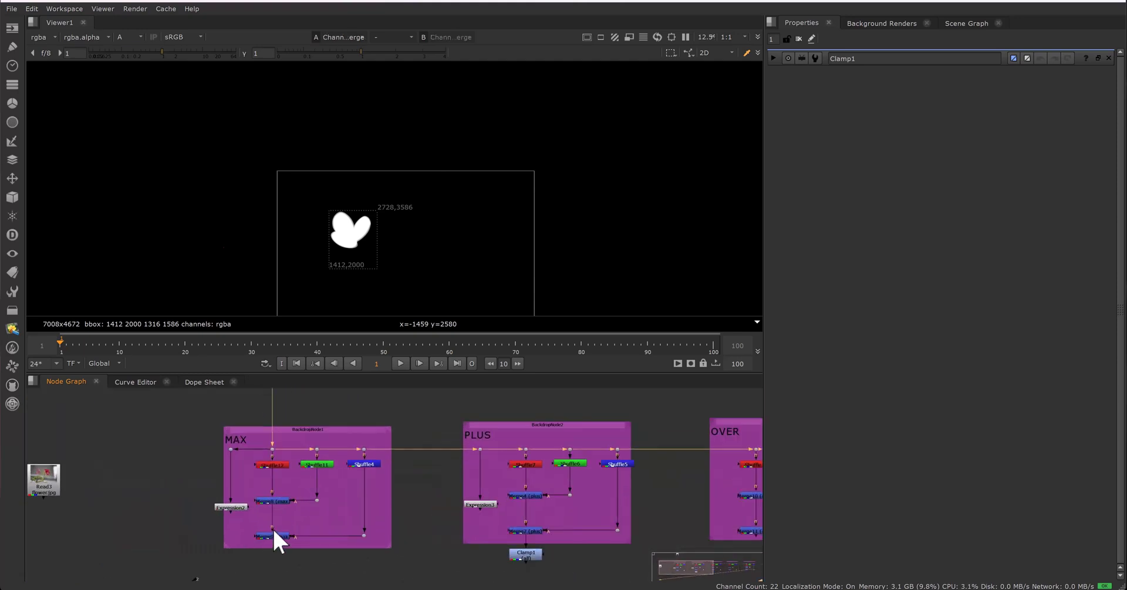
{"action": "double_click", "coordinate": [223, 501]}
{"action": "scroll", "coordinate": [360, 239], "scroll_direction": "up", "scroll_amount": 8}
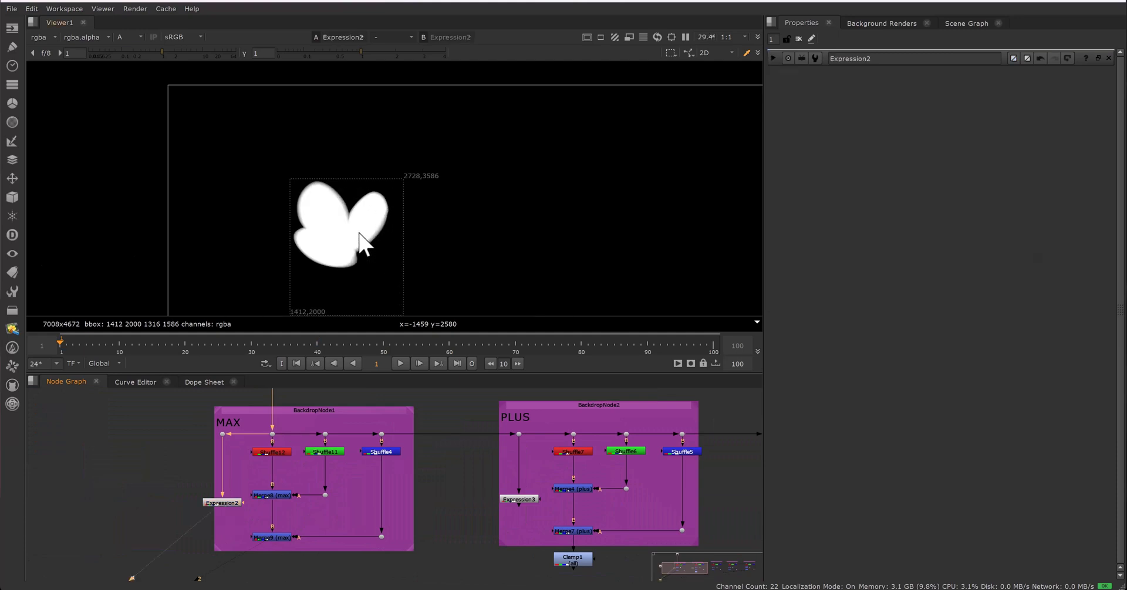
{"action": "middle_click_drag", "start_coordinate": [550, 244], "coordinate": [520, 246]}
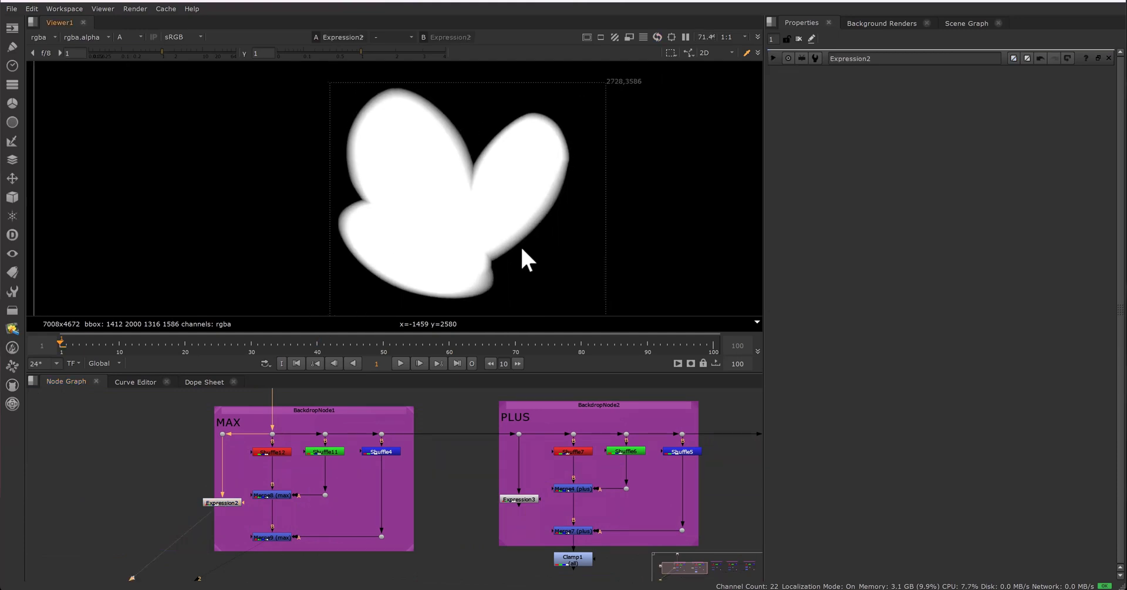
{"action": "middle_click_drag", "start_coordinate": [512, 527], "coordinate": [451, 492]}
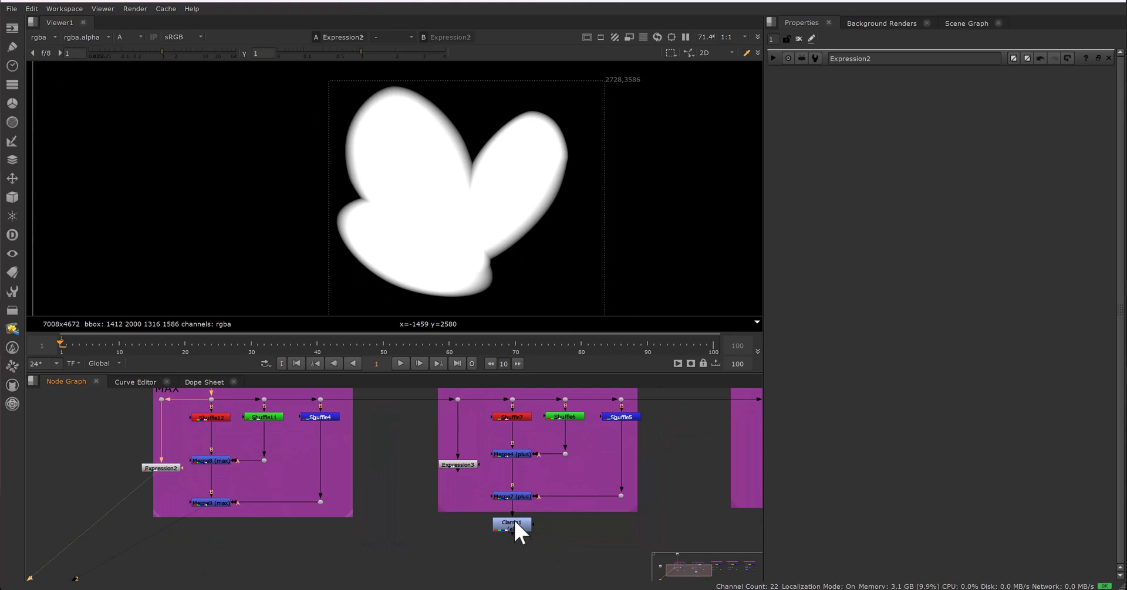
Switch the viewer between Clamp1 and Expression2 to compare the edges where the petals meet
{"action": "double_click", "coordinate": [515, 523]}
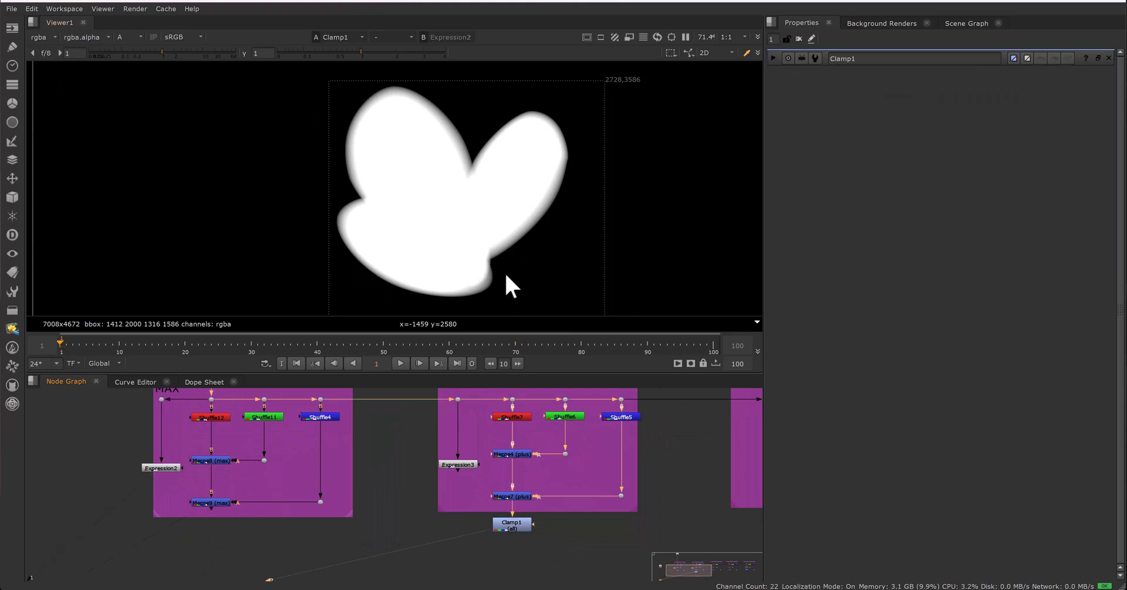
{"action": "key", "text": "1"}
{"action": "key", "text": "2"}
{"action": "key", "text": "1"}
{"action": "scroll", "coordinate": [464, 170], "scroll_direction": "up", "scroll_amount": 4}
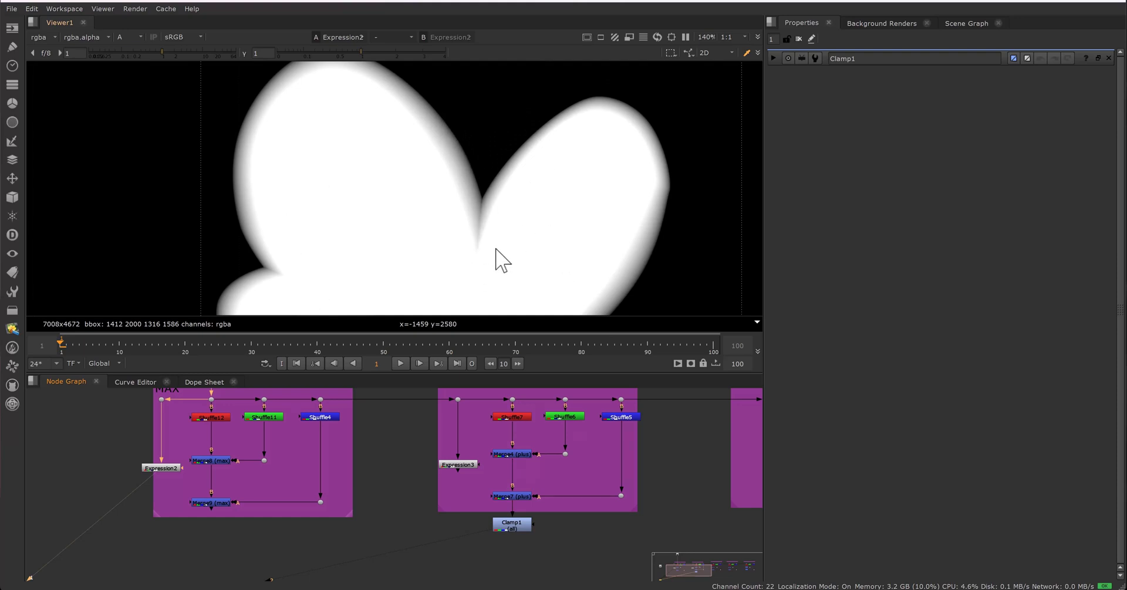
{"action": "scroll", "coordinate": [484, 233], "scroll_direction": "down", "scroll_amount": 2}
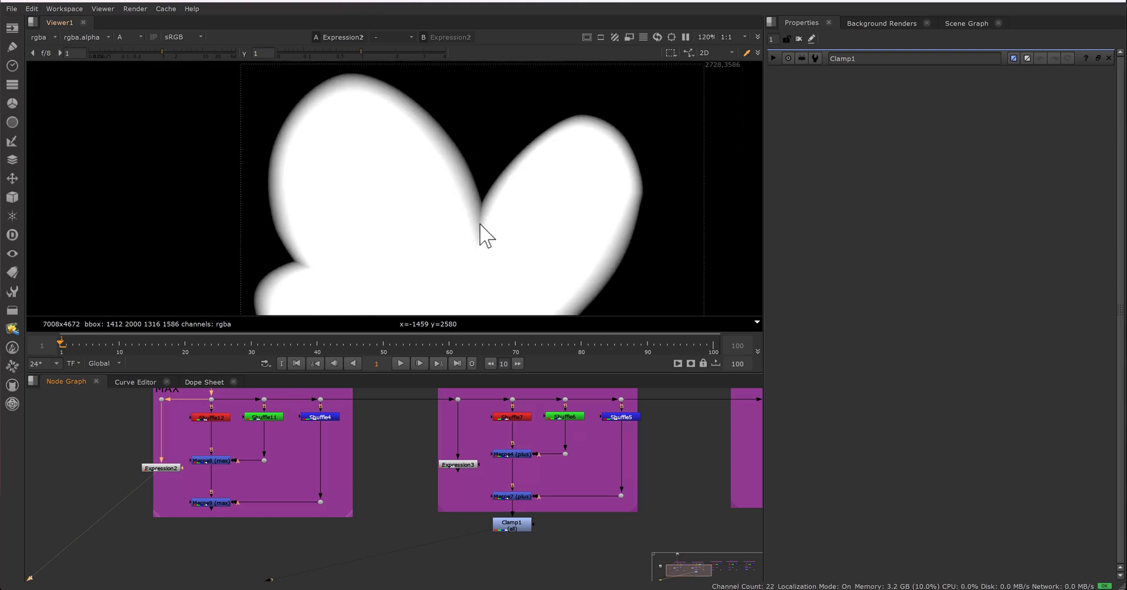
Compare the lower petal's edges by alternating the viewer between the Expression2 and Clamp1 mattes
{"action": "key", "text": "1"}
{"action": "scroll", "coordinate": [493, 223], "scroll_direction": "up", "scroll_amount": 1}
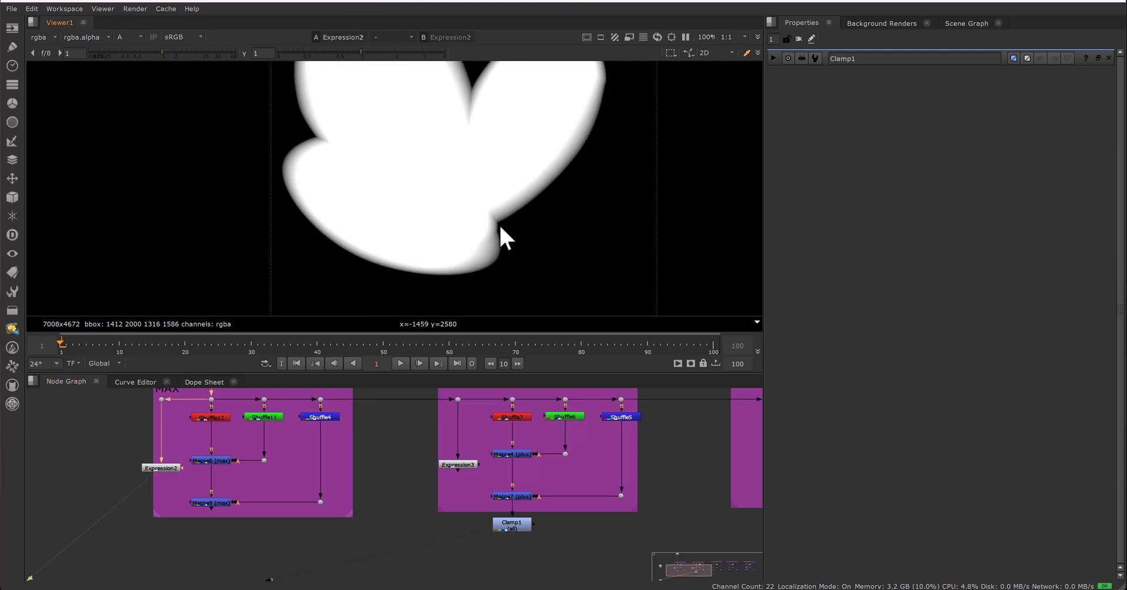
{"action": "key", "text": "2"}
{"action": "key", "text": "1"}
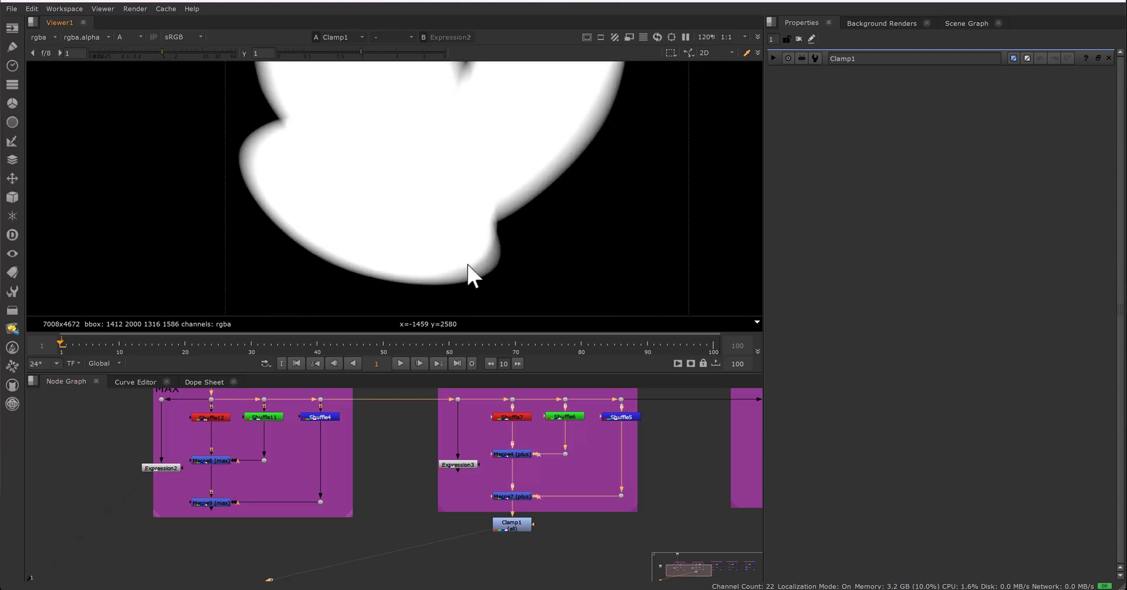
{"action": "scroll", "coordinate": [468, 271], "scroll_direction": "up", "scroll_amount": 3}
{"action": "key", "text": "2"}
{"action": "scroll", "coordinate": [460, 176], "scroll_direction": "down", "scroll_amount": 6}
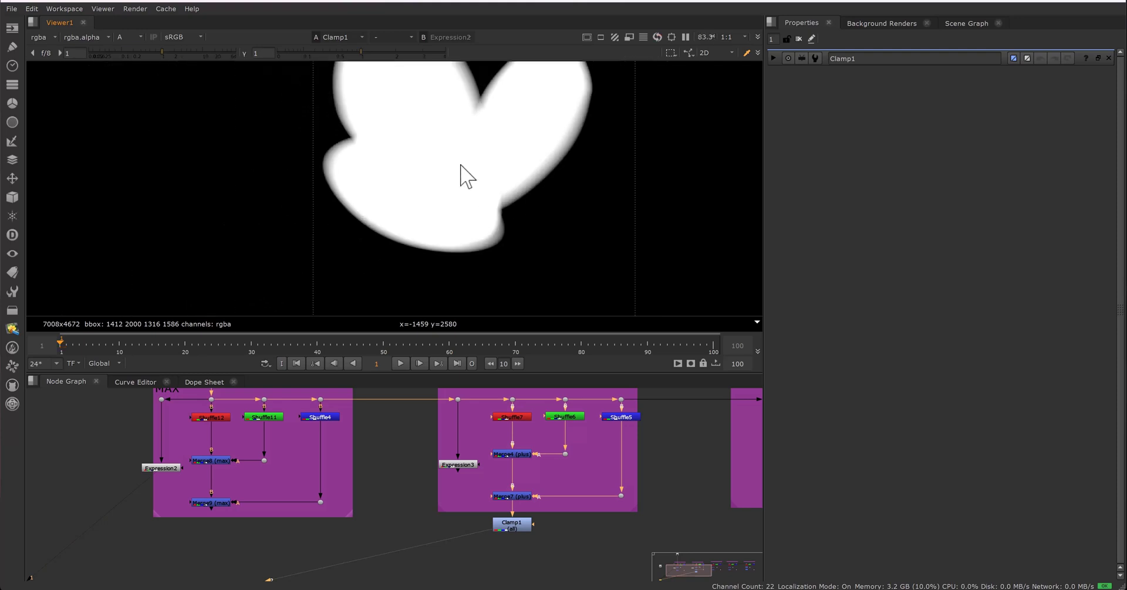
Examine the Expression2 matte up close where the large left petal meets the lower petal
{"action": "scroll", "coordinate": [425, 254], "scroll_direction": "up", "scroll_amount": 5}
{"action": "scroll", "coordinate": [368, 225], "scroll_direction": "up", "scroll_amount": 4}
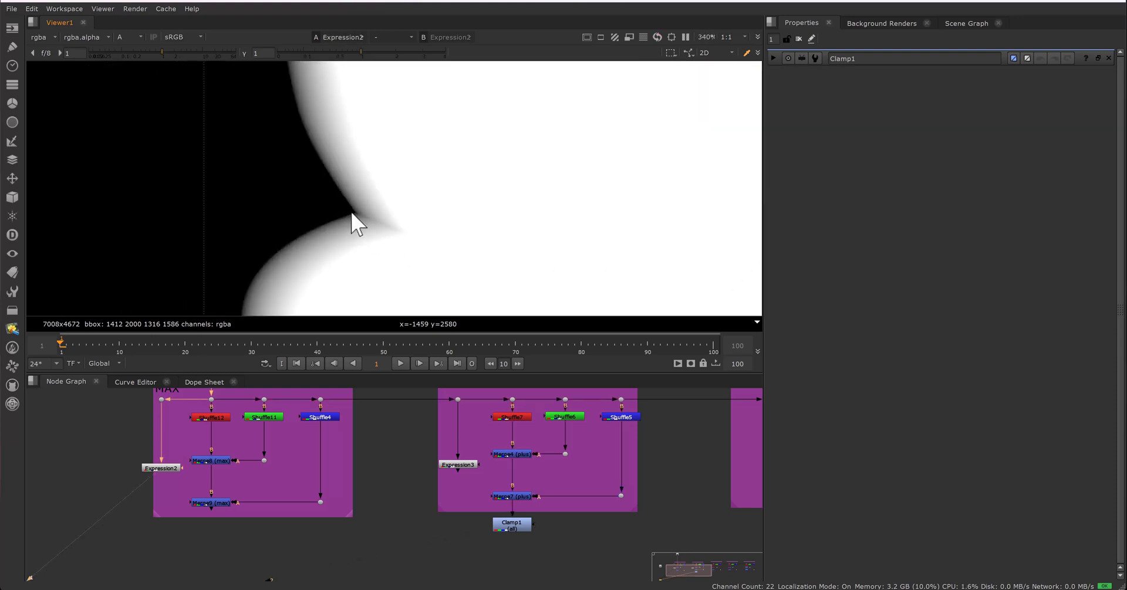
{"action": "scroll", "coordinate": [456, 199], "scroll_direction": "down", "scroll_amount": 1}
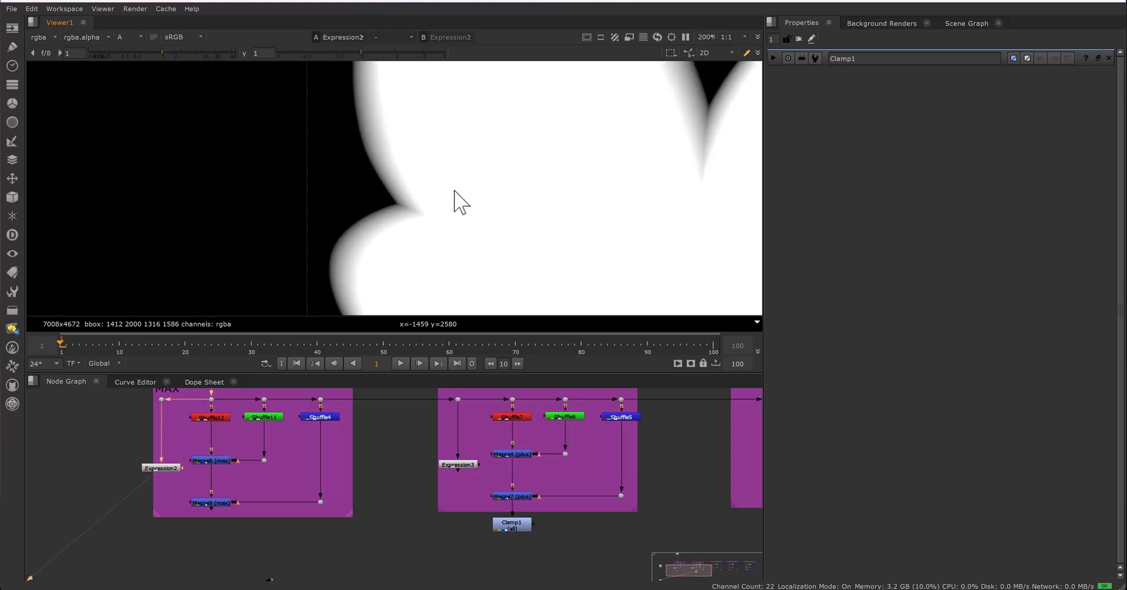
{"action": "scroll", "coordinate": [484, 206], "scroll_direction": "down", "scroll_amount": 2}
{"action": "left_click_drag", "start_coordinate": [475, 224], "coordinate": [476, 215]}
{"action": "scroll", "coordinate": [482, 228], "scroll_direction": "down", "scroll_amount": 4}
Compare Clamp1 and Expression2 up close at the notch between the lower and right petals
{"action": "middle_click_drag", "start_coordinate": [482, 229], "coordinate": [479, 180]}
{"action": "middle_click_drag", "start_coordinate": [469, 267], "coordinate": [489, 212]}
{"action": "scroll", "coordinate": [490, 213], "scroll_direction": "up", "scroll_amount": 3}
{"action": "scroll", "coordinate": [491, 215], "scroll_direction": "up", "scroll_amount": 2}
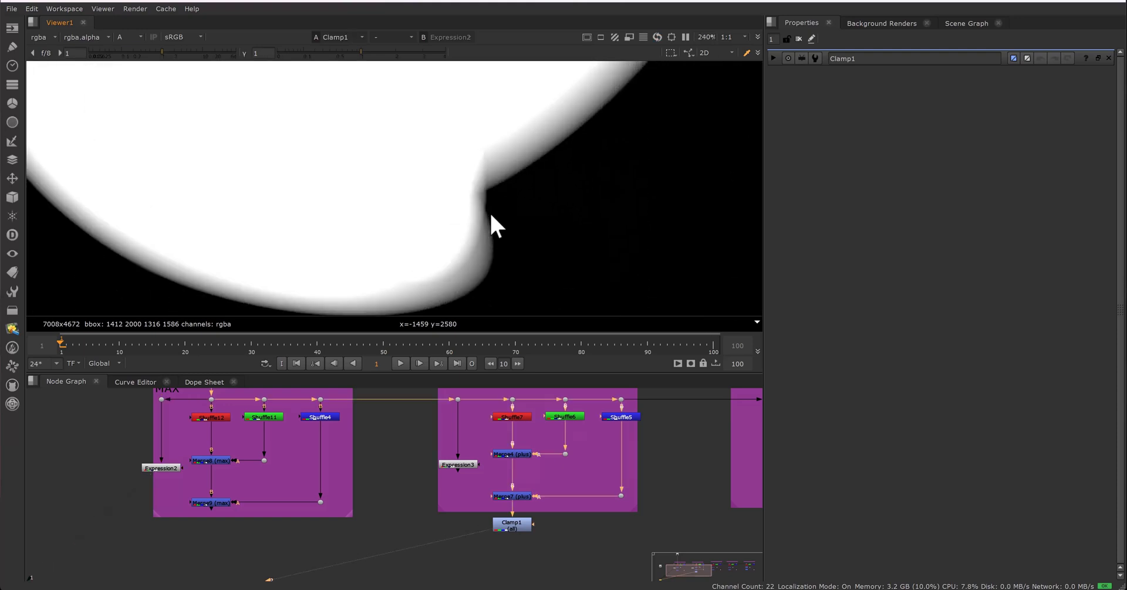
{"action": "key", "text": "2"}
{"action": "key", "text": "1"}
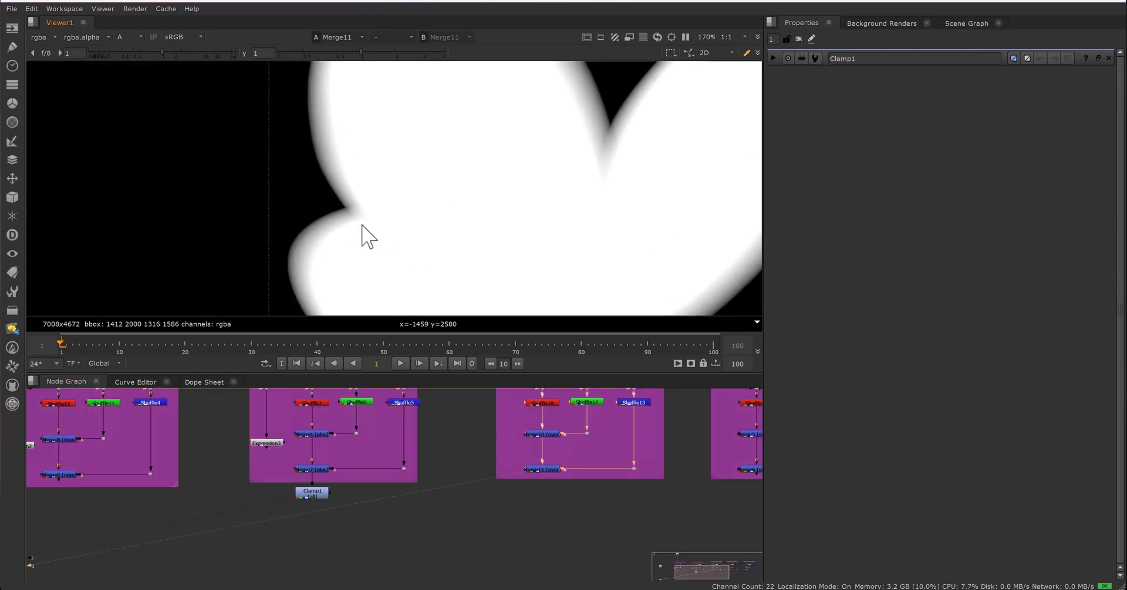
Examine the OVER group's Merge11 matte up close at the left notch and mark out the soft overlap area
{"action": "scroll", "coordinate": [361, 226], "scroll_direction": "up", "scroll_amount": 4}
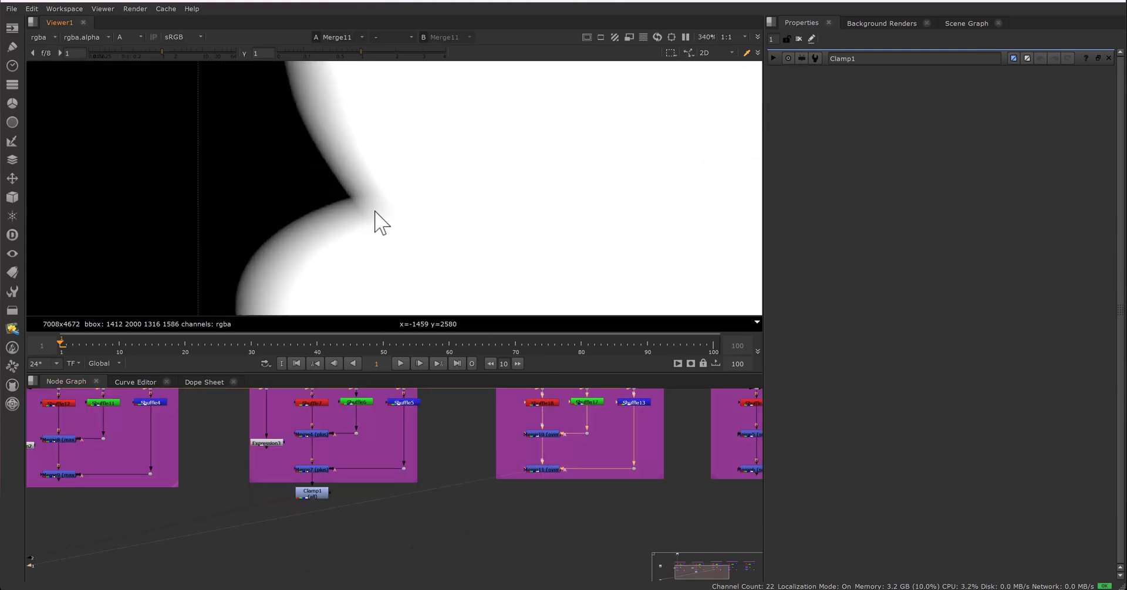
{"action": "middle_click_drag", "start_coordinate": [216, 414], "coordinate": [337, 433]}
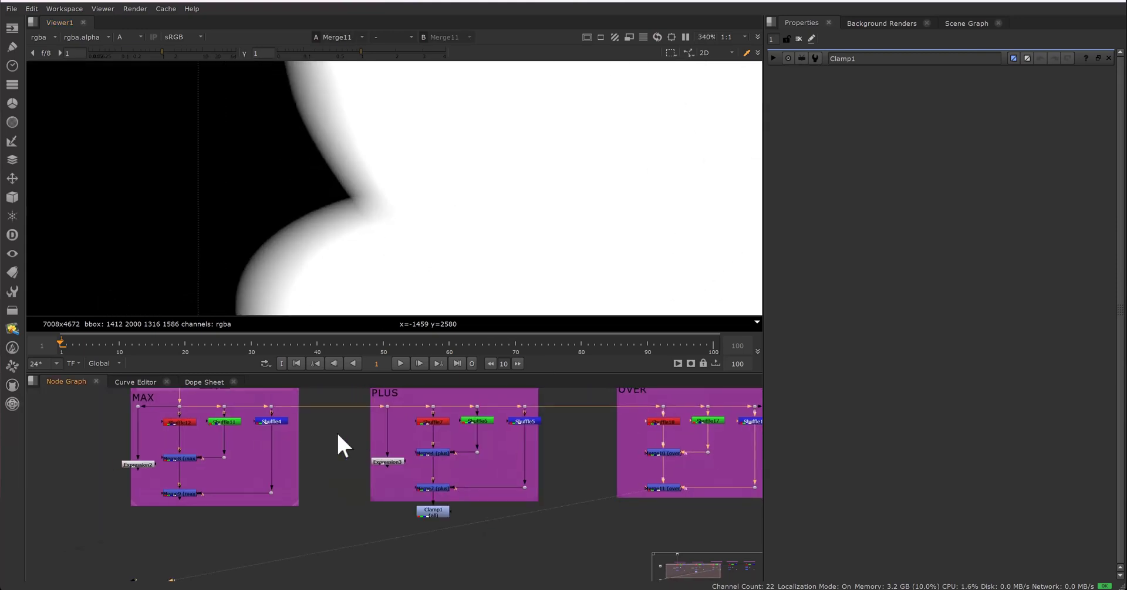
{"action": "scroll", "coordinate": [377, 199], "scroll_direction": "up", "scroll_amount": 3}
{"action": "scroll", "coordinate": [322, 216], "scroll_direction": "up", "scroll_amount": 3}
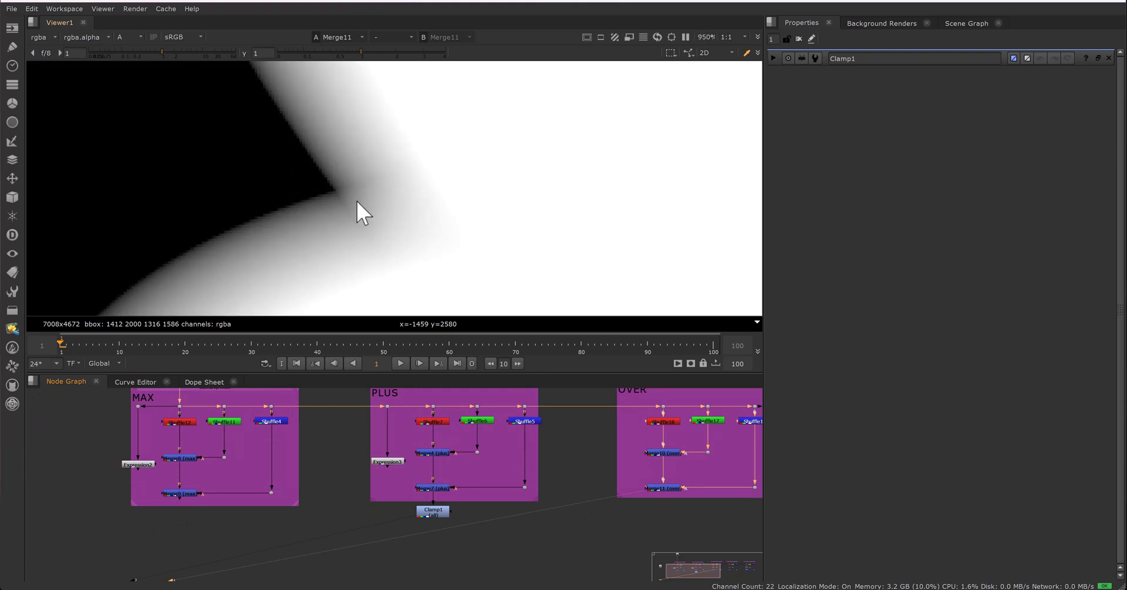
{"action": "left_click_drag", "start_coordinate": [332, 125], "coordinate": [503, 270]}
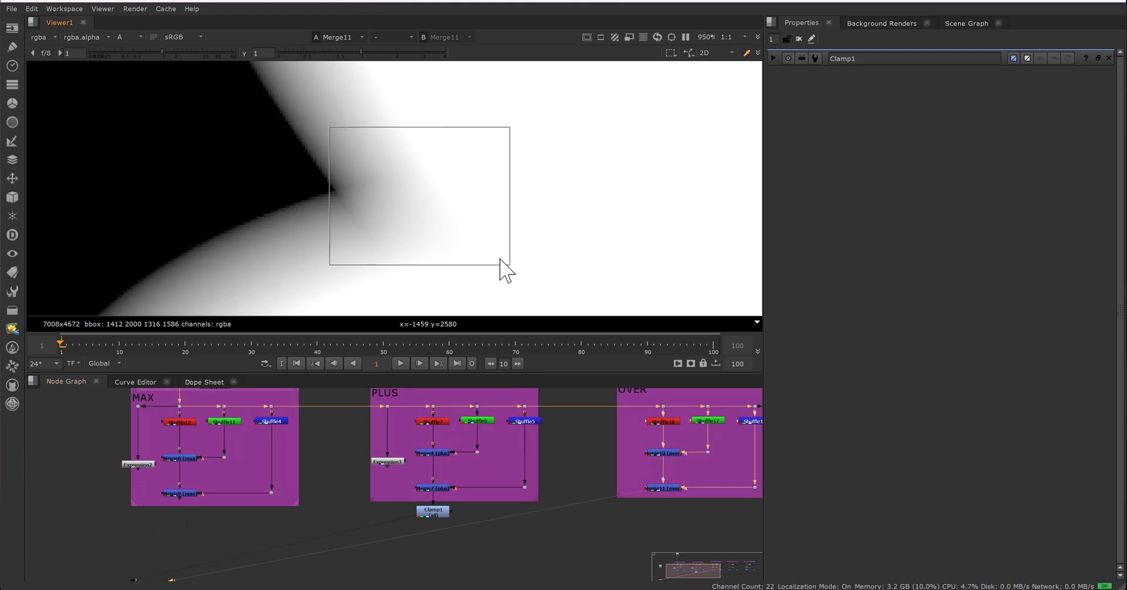
{"action": "scroll", "coordinate": [373, 205], "scroll_direction": "down", "scroll_amount": 5}
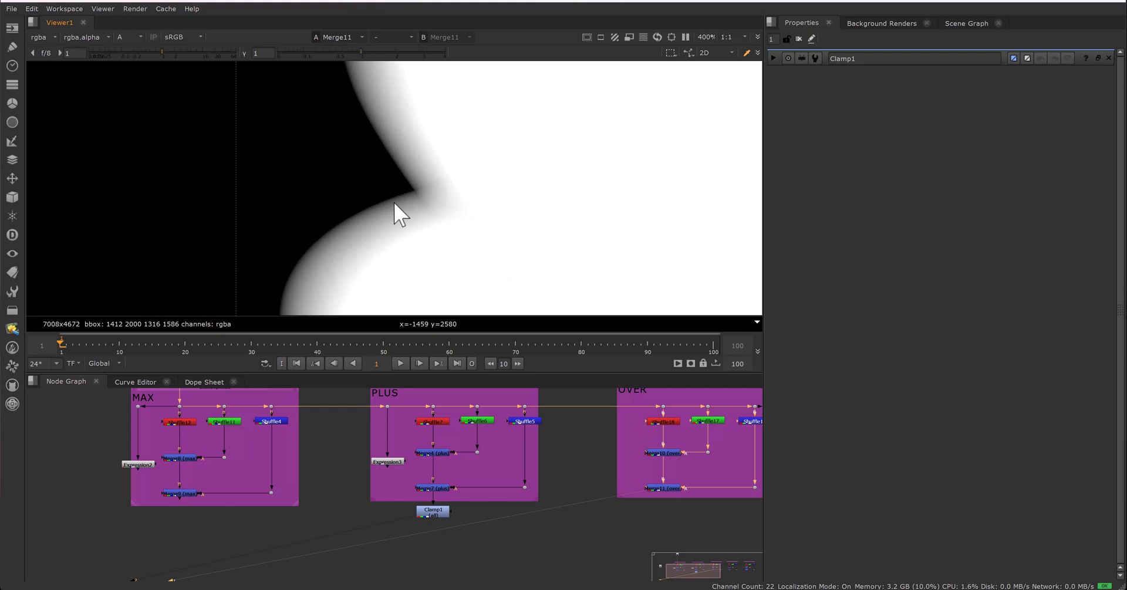
View the final merge of the MAX group and the Clamp1 result of the PLUS group at the left notch
{"action": "double_click", "coordinate": [180, 494]}
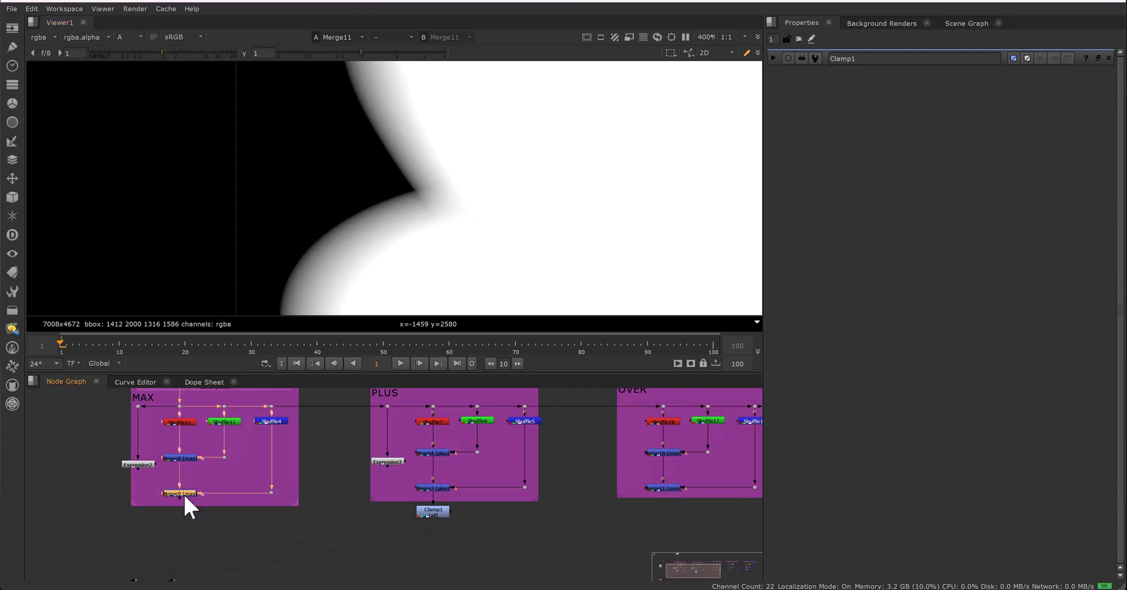
{"action": "key", "text": "1"}
{"action": "double_click", "coordinate": [433, 511]}
{"action": "key", "text": "1"}
{"action": "scroll", "coordinate": [453, 200], "scroll_direction": "down", "scroll_amount": 1}
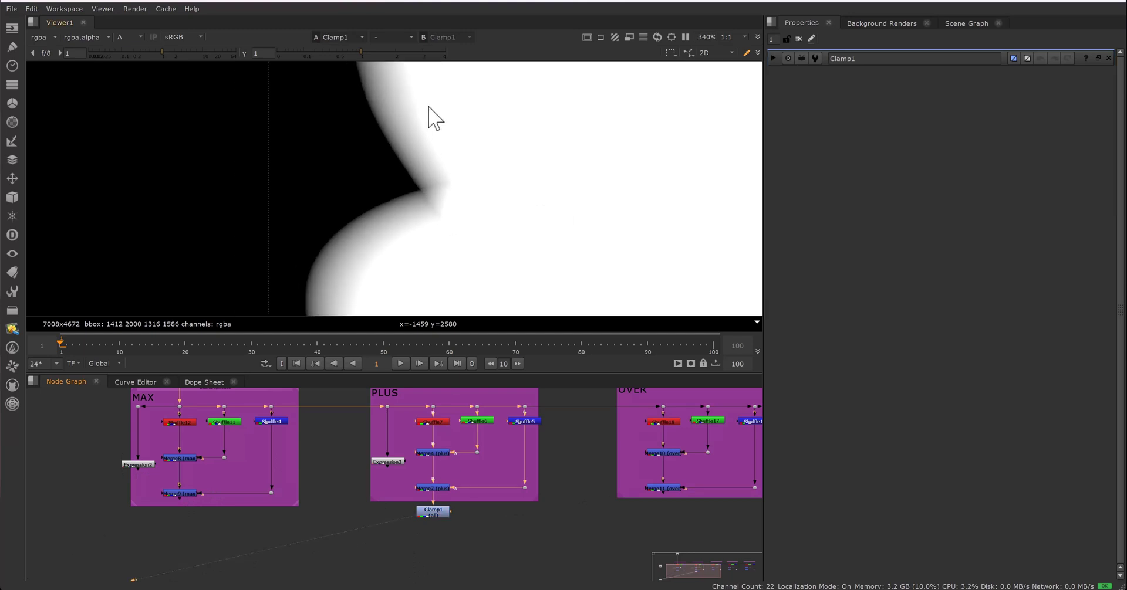
{"action": "middle_click_drag", "start_coordinate": [477, 277], "coordinate": [385, 263]}
View Merge11 in the OVER group and Merge6 in the SCREEN group to compare the same notch
{"action": "middle_click_drag", "start_coordinate": [493, 493], "coordinate": [363, 478]}
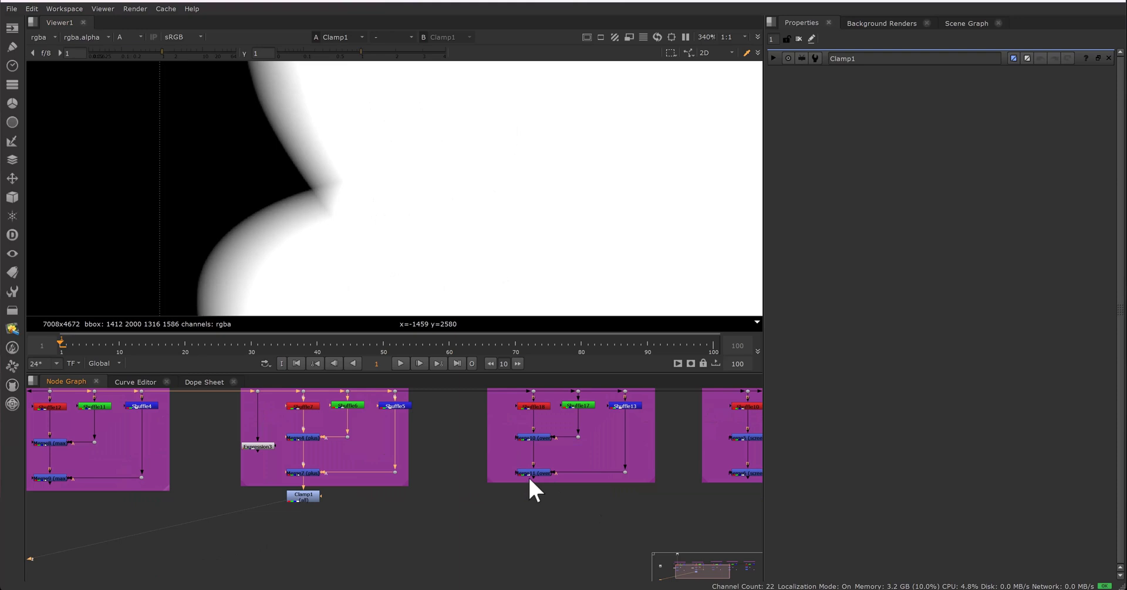
{"action": "double_click", "coordinate": [527, 473]}
{"action": "key", "text": "1"}
{"action": "scroll", "coordinate": [412, 457], "scroll_direction": "right", "scroll_amount": 1}
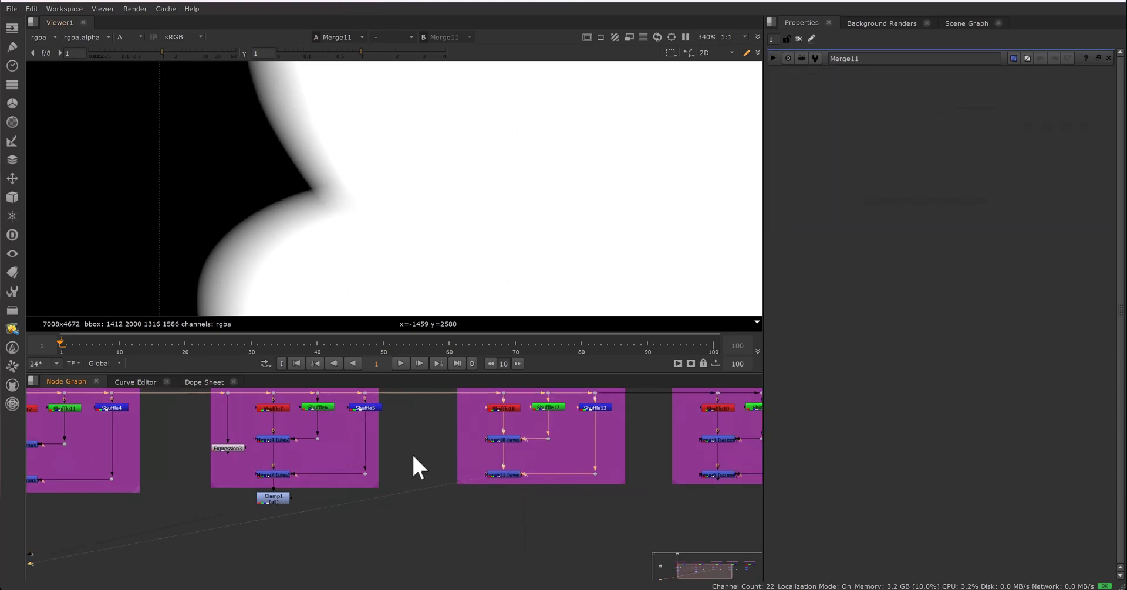
{"action": "scroll", "coordinate": [417, 467], "scroll_direction": "right", "scroll_amount": 8}
{"action": "double_click", "coordinate": [490, 454]}
{"action": "key", "text": "1"}
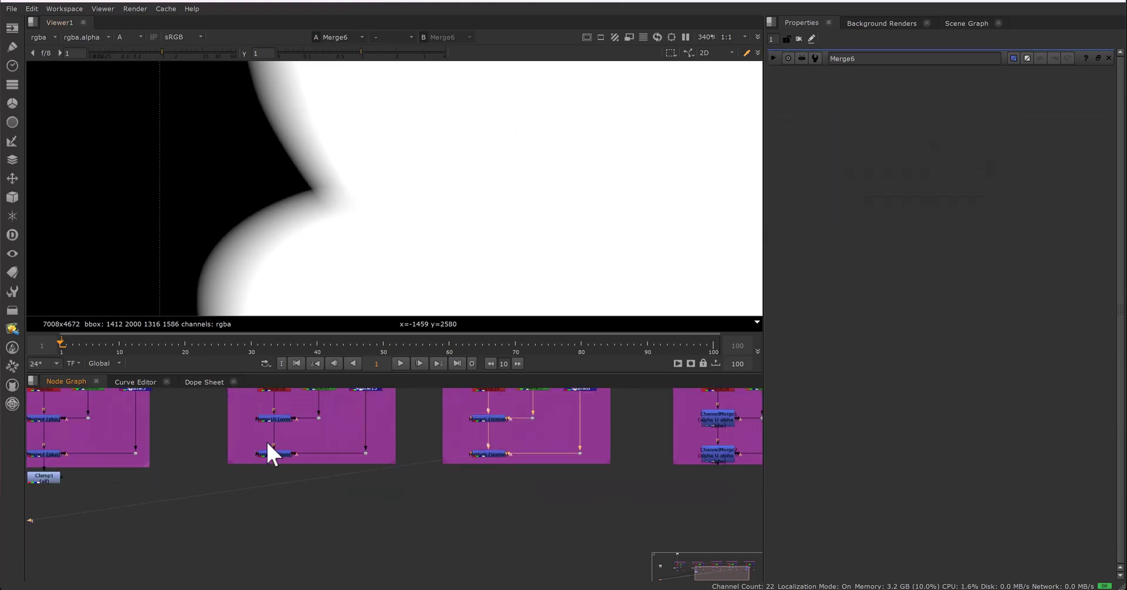
View the ChannelMerge2 result at the same notch between the petals
{"action": "scroll", "coordinate": [388, 470], "scroll_direction": "right", "scroll_amount": 5}
{"action": "double_click", "coordinate": [582, 461]}
{"action": "key", "text": "1"}
Survey all the node groups and select the MAX and PLUS groups one after the other to point them out
{"action": "scroll", "coordinate": [396, 481], "scroll_direction": "down", "scroll_amount": 3}
{"action": "middle_click_drag", "start_coordinate": [397, 480], "coordinate": [649, 520]}
{"action": "middle_click_drag", "start_coordinate": [545, 478], "coordinate": [522, 487]}
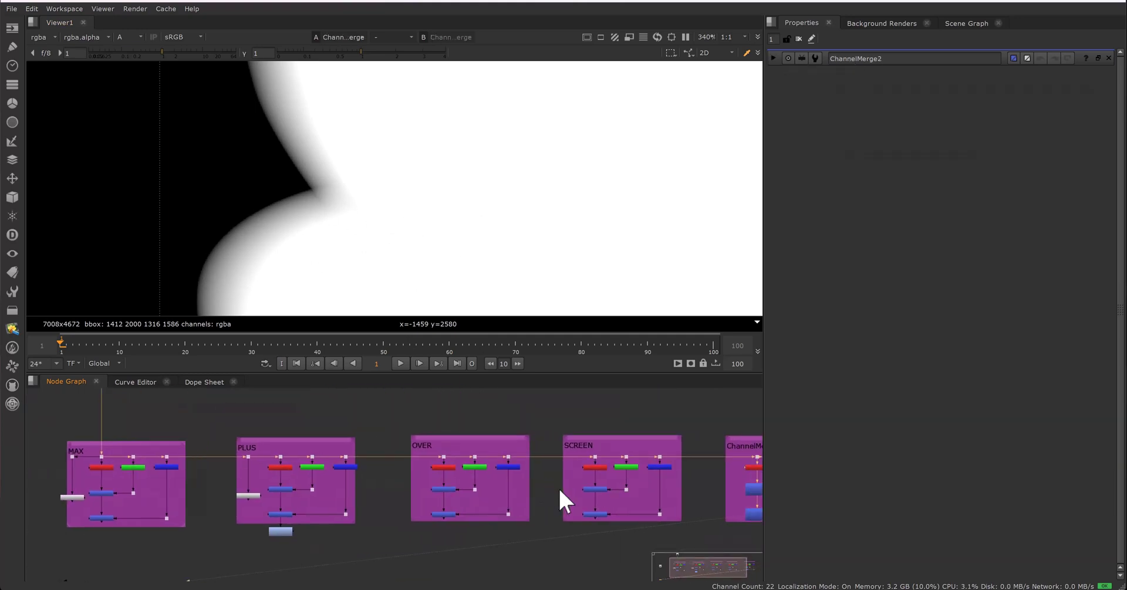
{"action": "scroll", "coordinate": [494, 456], "scroll_direction": "down", "scroll_amount": 2}
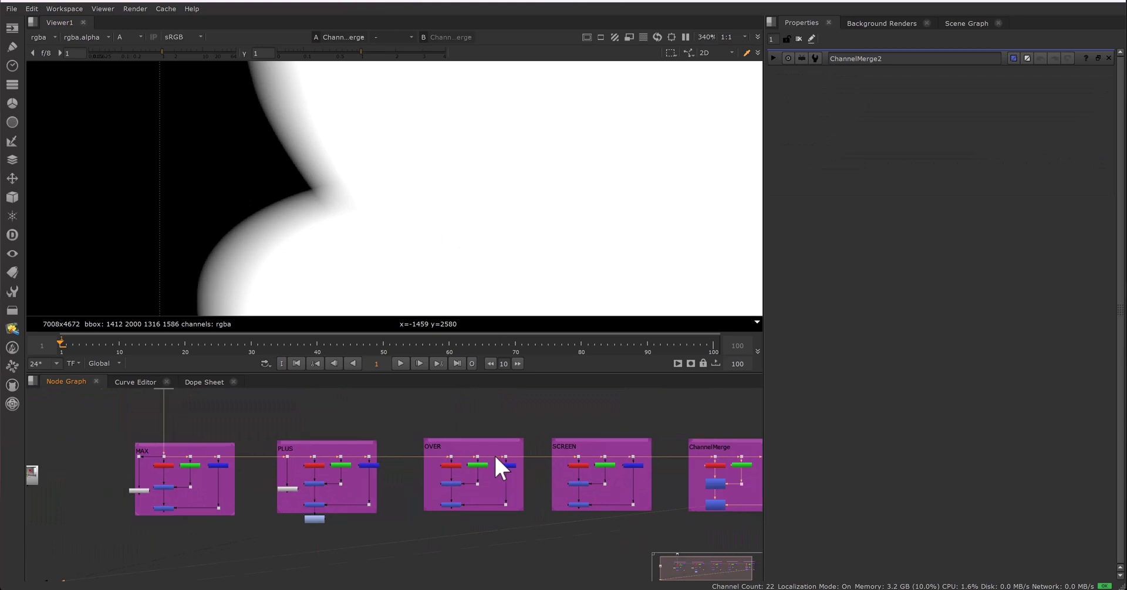
{"action": "left_click_drag", "start_coordinate": [108, 424], "coordinate": [271, 547]}
{"action": "left_click", "coordinate": [263, 415]}
{"action": "left_click_drag", "start_coordinate": [267, 416], "coordinate": [395, 540]}
{"action": "left_click_drag", "start_coordinate": [98, 419], "coordinate": [262, 524]}
{"action": "left_click_drag", "start_coordinate": [259, 407], "coordinate": [420, 544]}
Select the OVER, SCREEN and ChannelMerge groups in turn to point out the methods being compared
{"action": "middle_click_drag", "start_coordinate": [533, 447], "coordinate": [456, 451]}
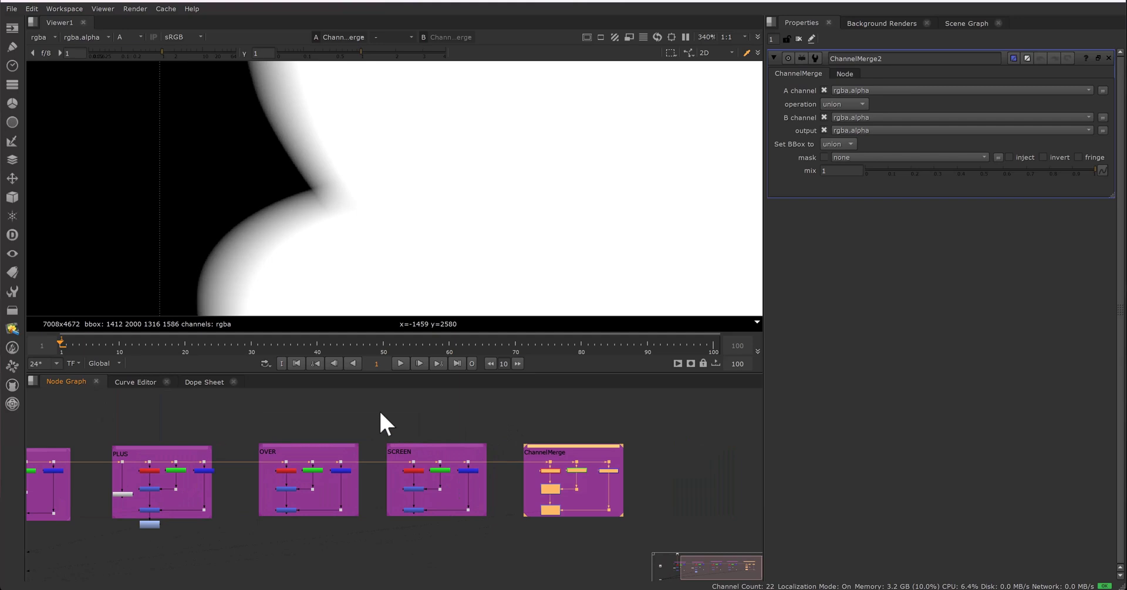
{"action": "left_click_drag", "start_coordinate": [376, 408], "coordinate": [501, 533]}
{"action": "left_click_drag", "start_coordinate": [230, 409], "coordinate": [376, 540]}
{"action": "left_click_drag", "start_coordinate": [487, 412], "coordinate": [640, 536]}
{"action": "left_click_drag", "start_coordinate": [372, 414], "coordinate": [491, 515]}
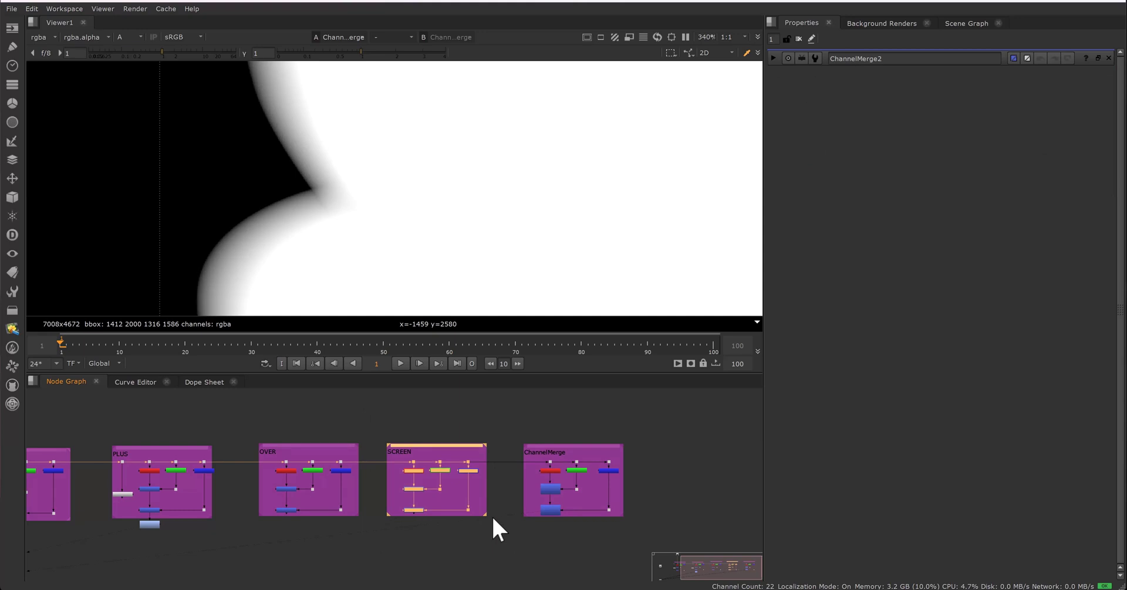
{"action": "left_click_drag", "start_coordinate": [246, 428], "coordinate": [372, 537]}
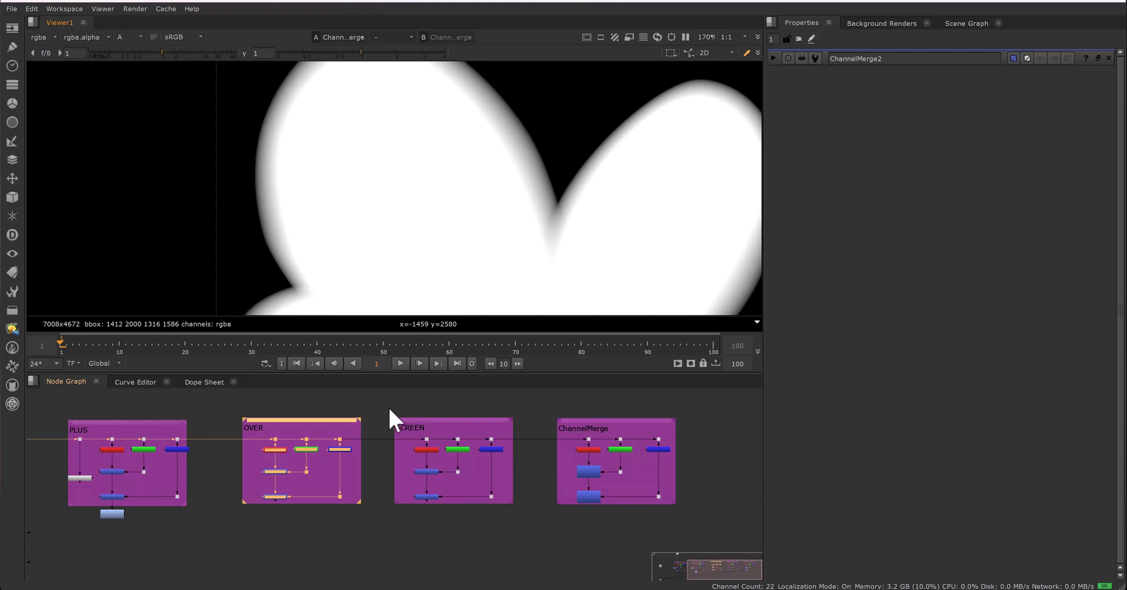
{"action": "left_click_drag", "start_coordinate": [388, 406], "coordinate": [518, 533]}
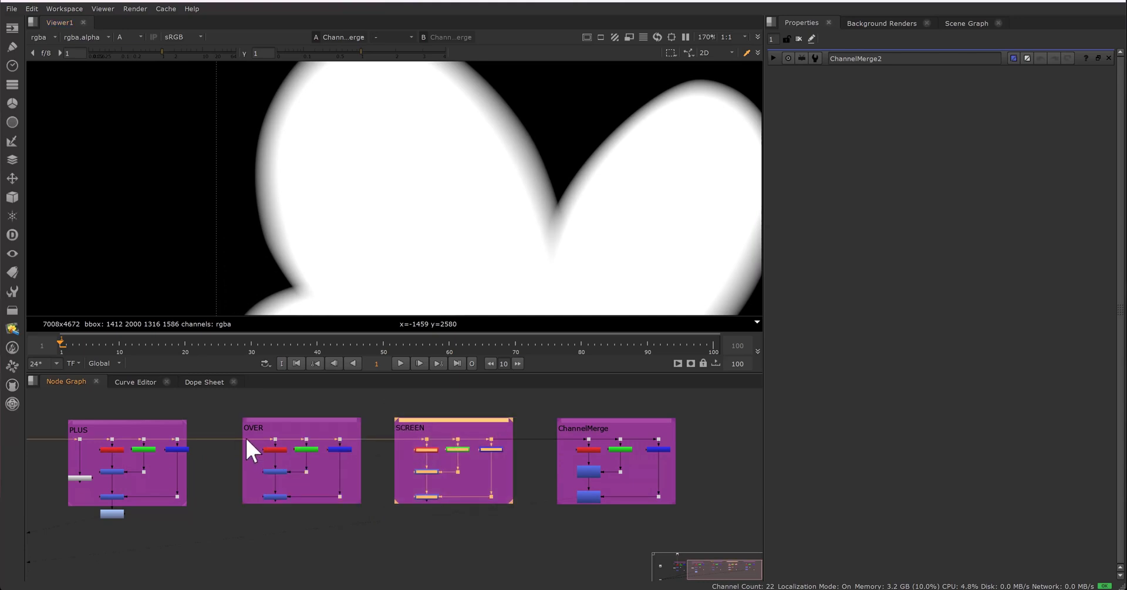
Select the groups up to OVER together, followed by the SCREEN group and the ChannelMerge group individually
{"action": "scroll", "coordinate": [244, 436], "scroll_direction": "down", "scroll_amount": 3}
{"action": "middle_click_drag", "start_coordinate": [55, 444], "coordinate": [162, 458]}
{"action": "left_click_drag", "start_coordinate": [113, 421], "coordinate": [418, 516]}
{"action": "left_click_drag", "start_coordinate": [429, 419], "coordinate": [521, 503]}
{"action": "left_click_drag", "start_coordinate": [526, 417], "coordinate": [652, 516]}
{"action": "scroll", "coordinate": [576, 503], "scroll_direction": "up", "scroll_amount": 5}
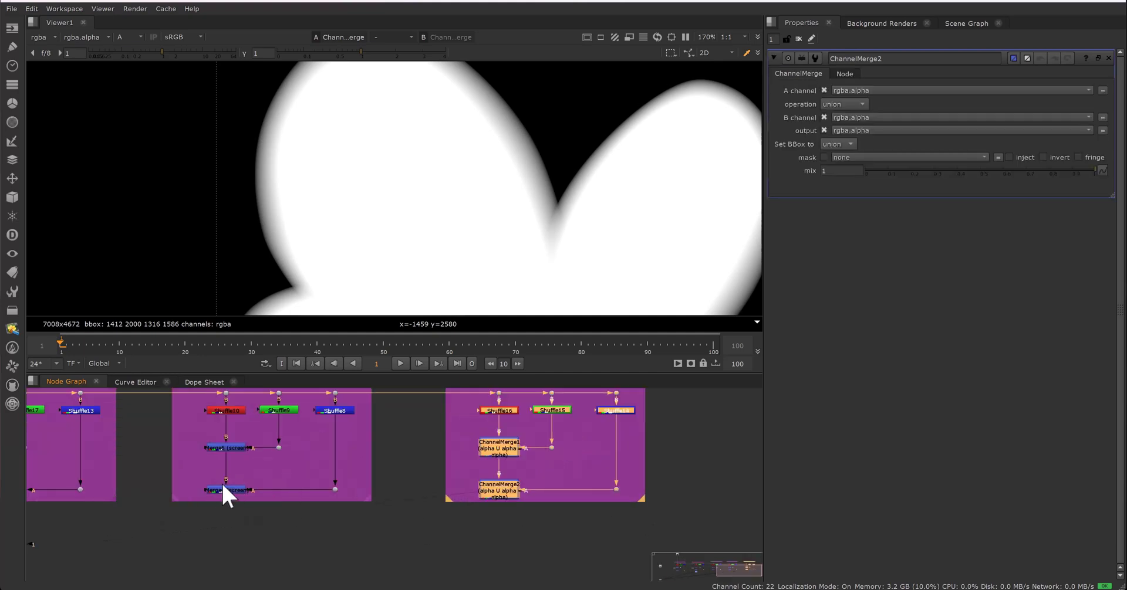
Open the properties of Merge6 and ChannelMerge2 to compare the formulas of their screen and union operations
{"action": "left_click", "coordinate": [220, 488]}
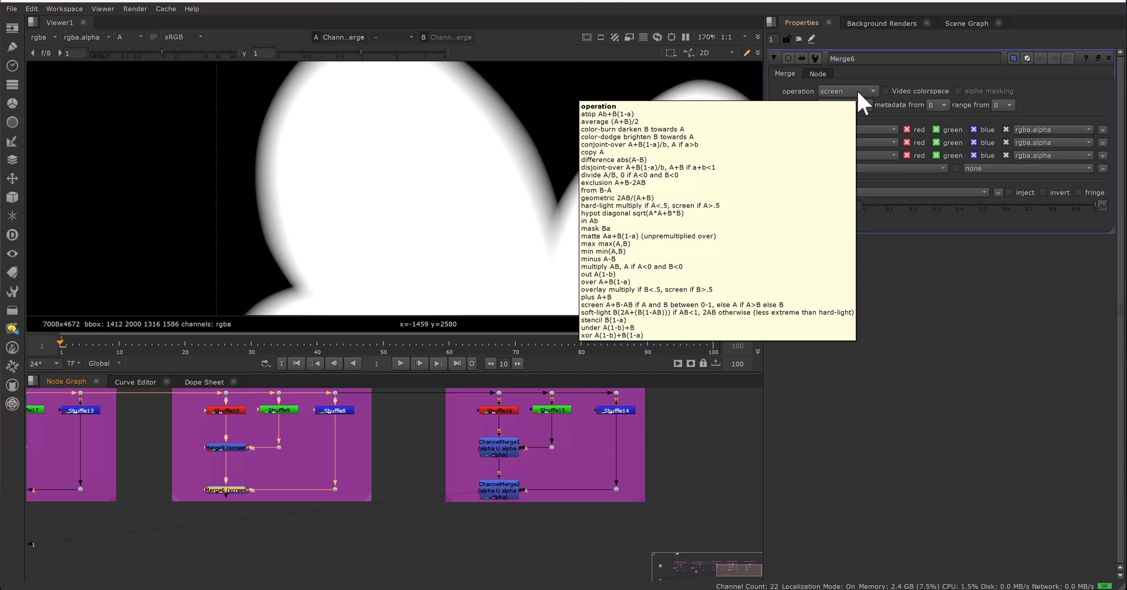
{"action": "double_click", "coordinate": [509, 485]}
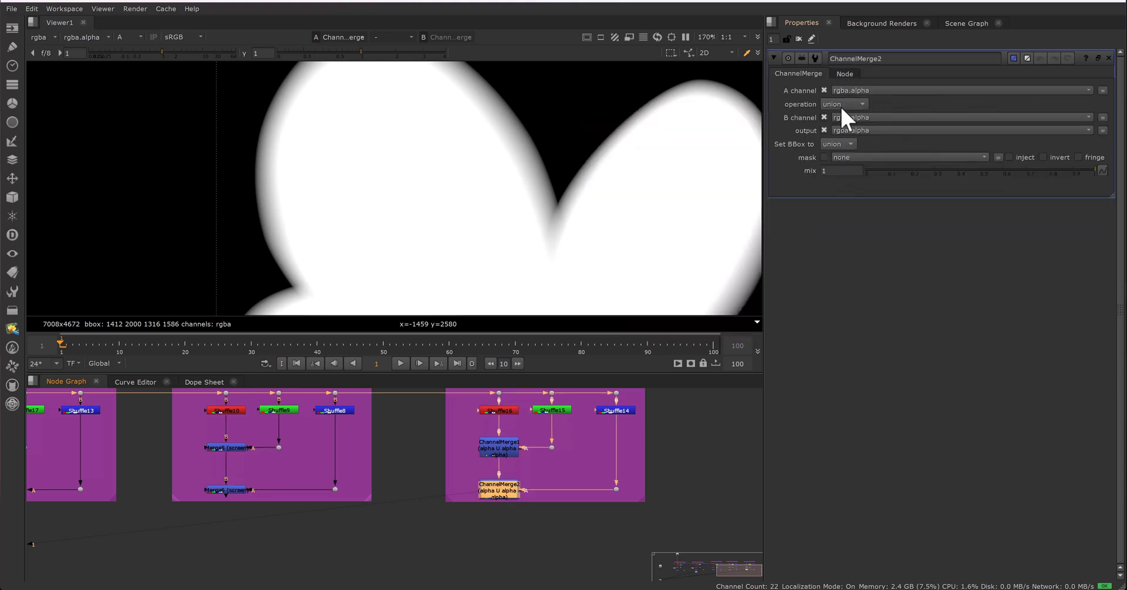
{"action": "mouse_move", "coordinate": [845, 113]}
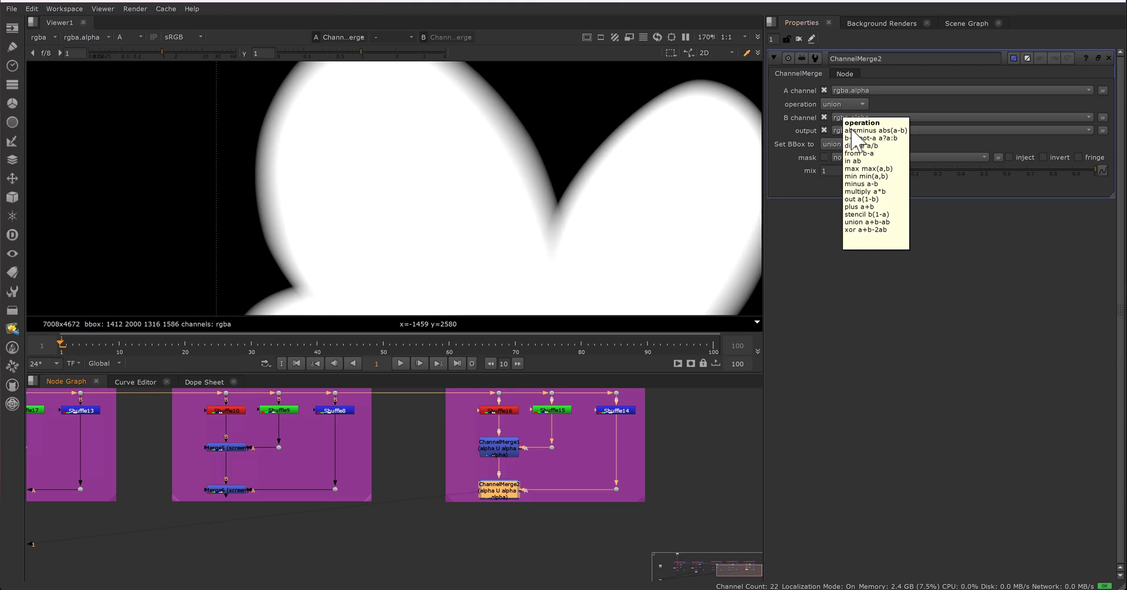